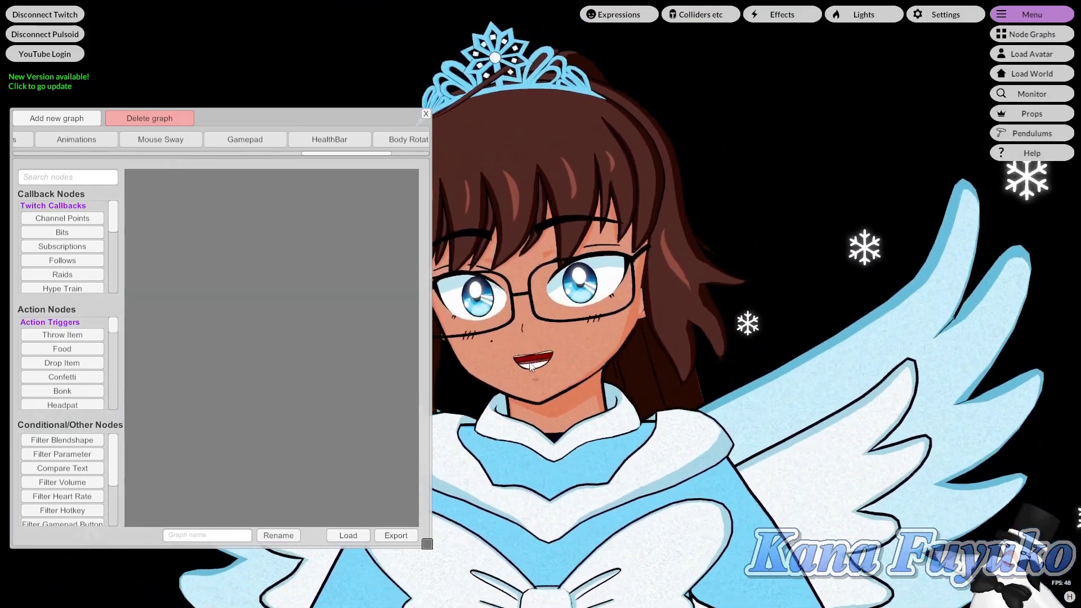
pyautogui.scroll(5, 529, 364)
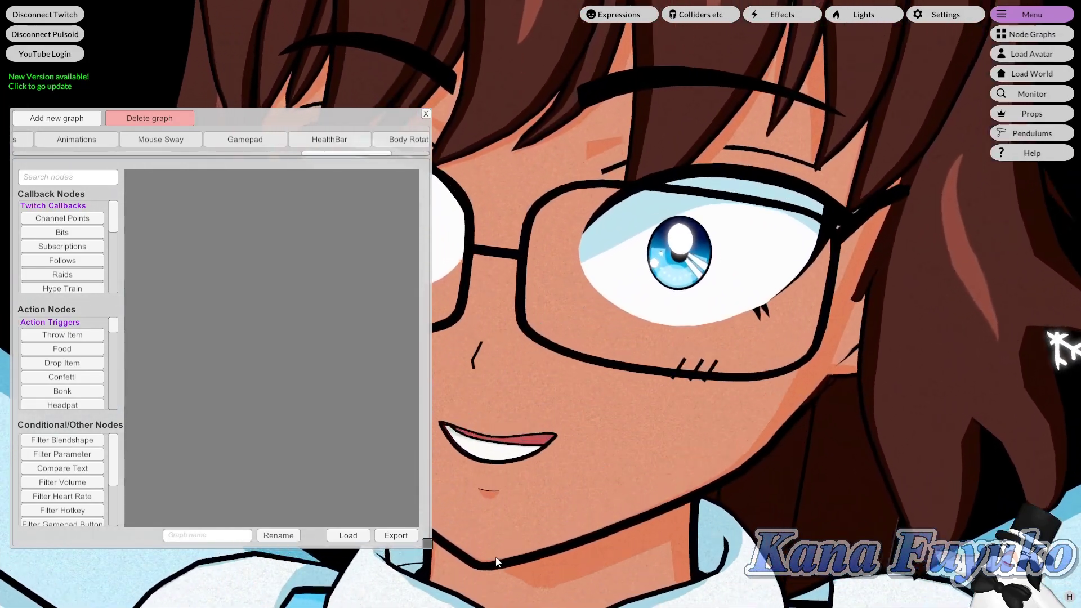
pyautogui.scroll(-5, 506, 546)
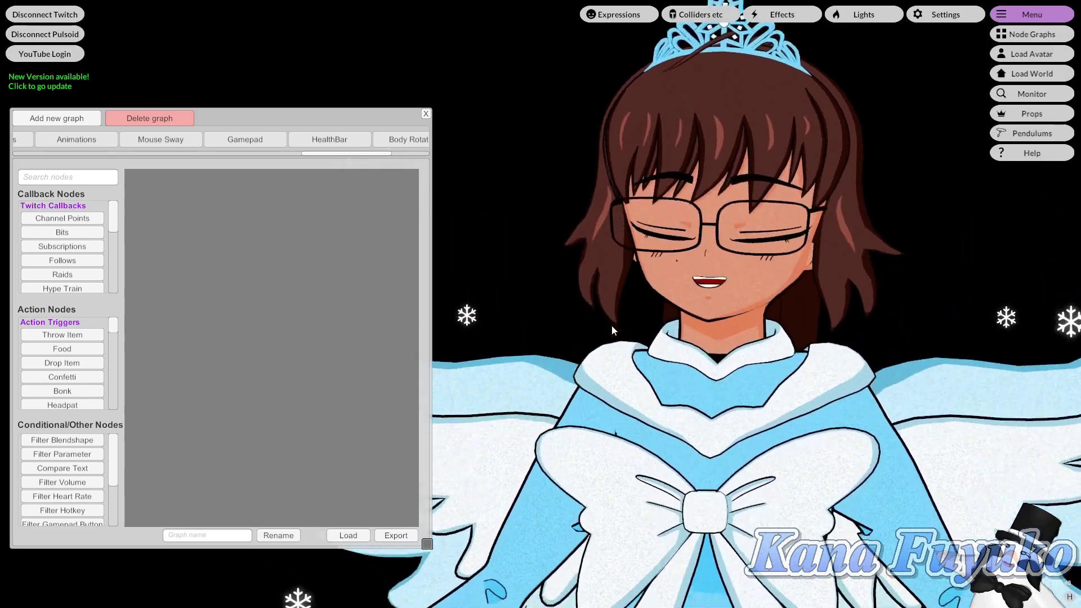
# Collapse the main menu, reposition the node graph window, and add a new graph.
pyautogui.moveTo(309, 110); pyautogui.dragTo(367, 103)
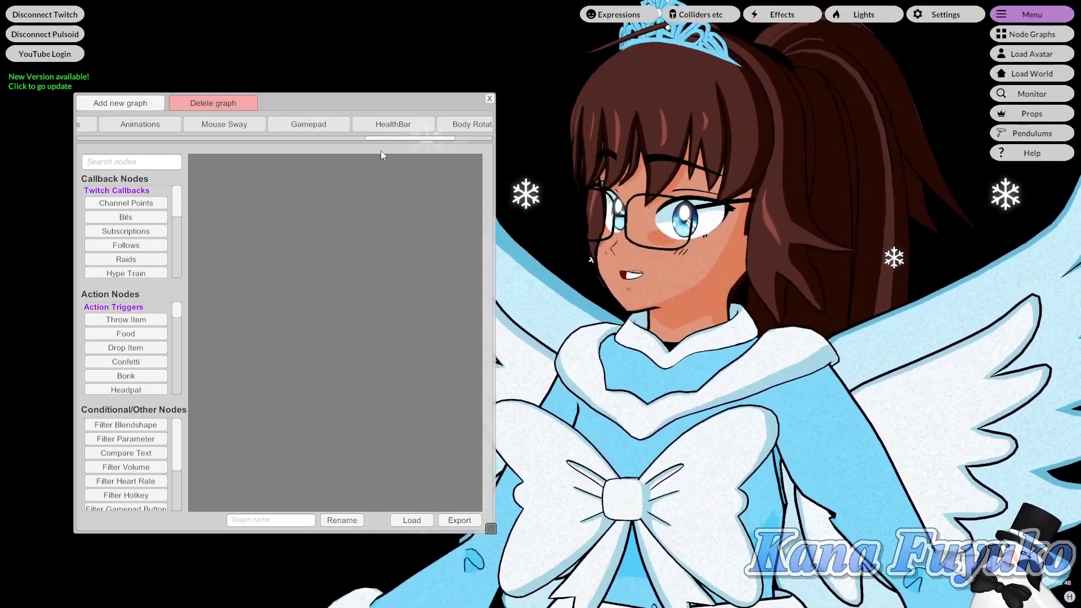
pyautogui.moveTo(392, 137)
pyautogui.mouseDown()
pyautogui.moveTo(295, 131)
pyautogui.moveTo(447, 144)
pyautogui.mouseUp()
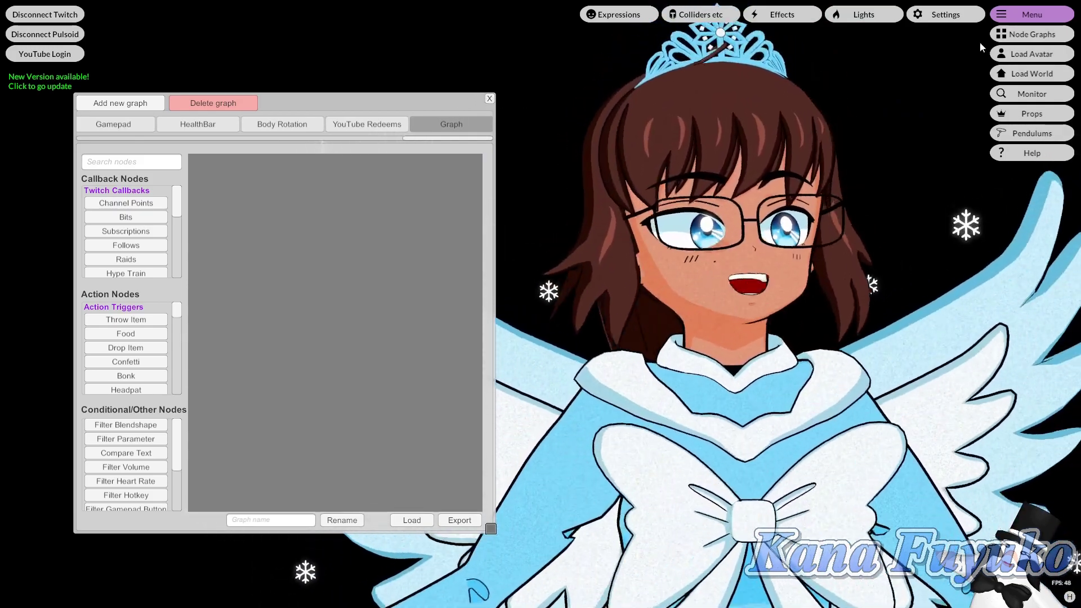
pyautogui.click(1019, 15)
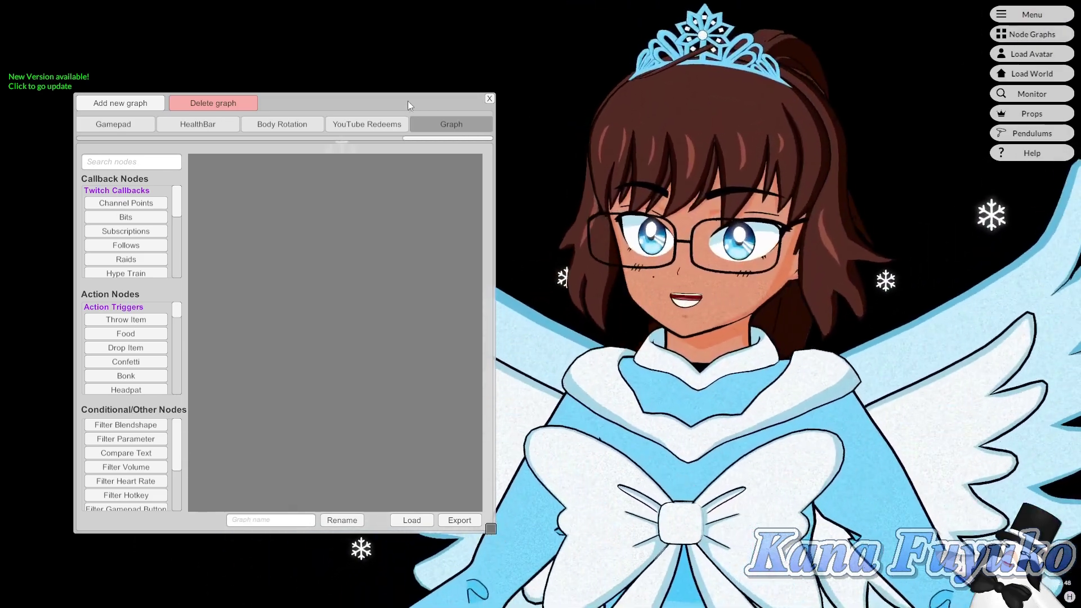
pyautogui.moveTo(408, 101); pyautogui.dragTo(500, 86)
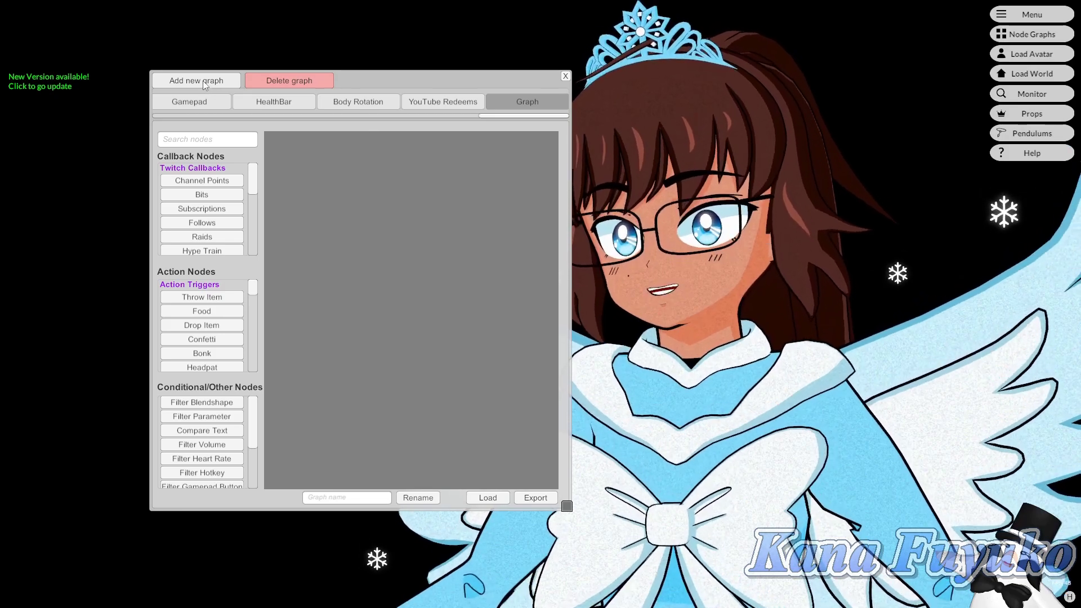
pyautogui.click(203, 80)
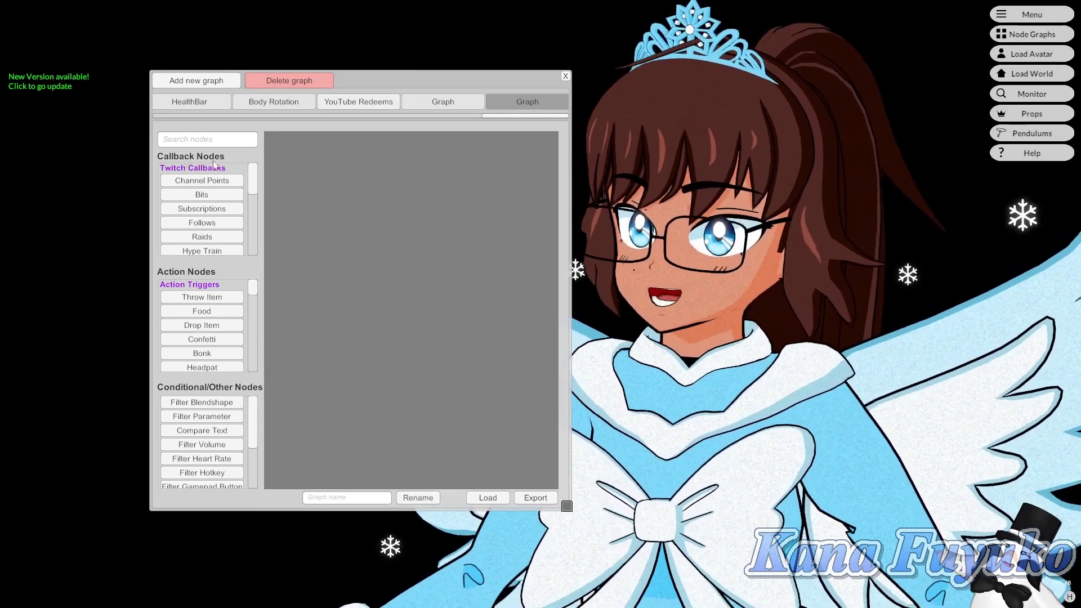
# Add a YouTube Command callback node to the new graph and set its command text to bonk.
pyautogui.scroll(-5, 250, 197)
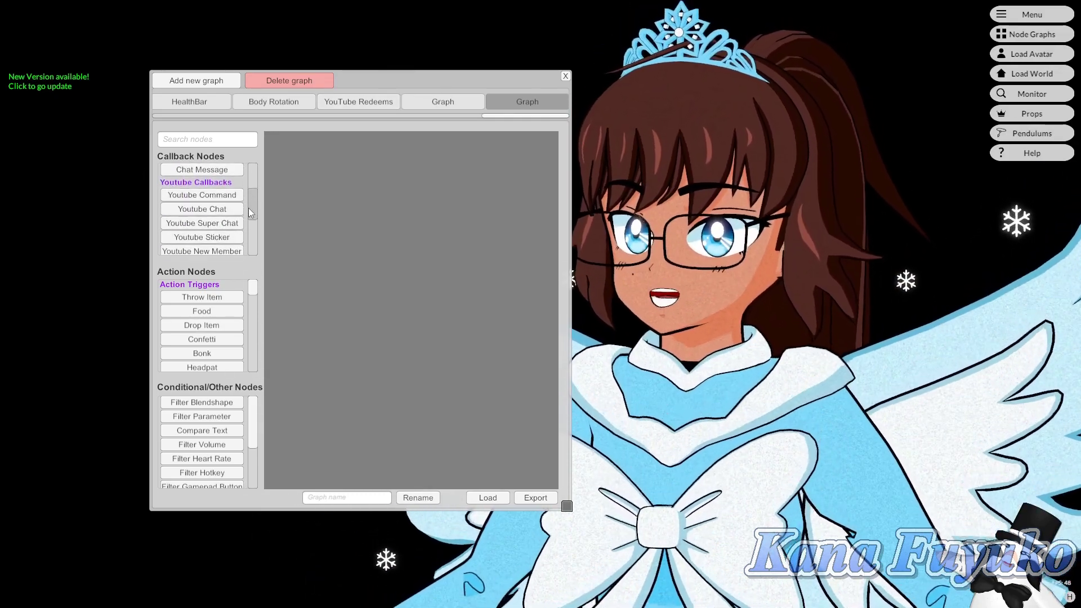
pyautogui.scroll(-1, 248, 207)
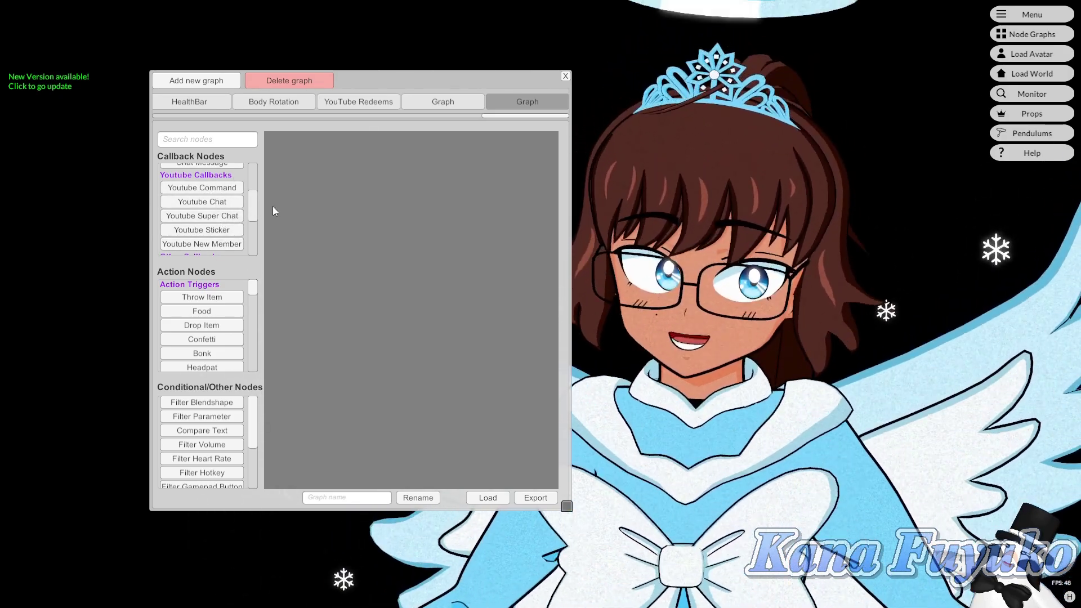
pyautogui.moveTo(390, 108); pyautogui.dragTo(360, 108)
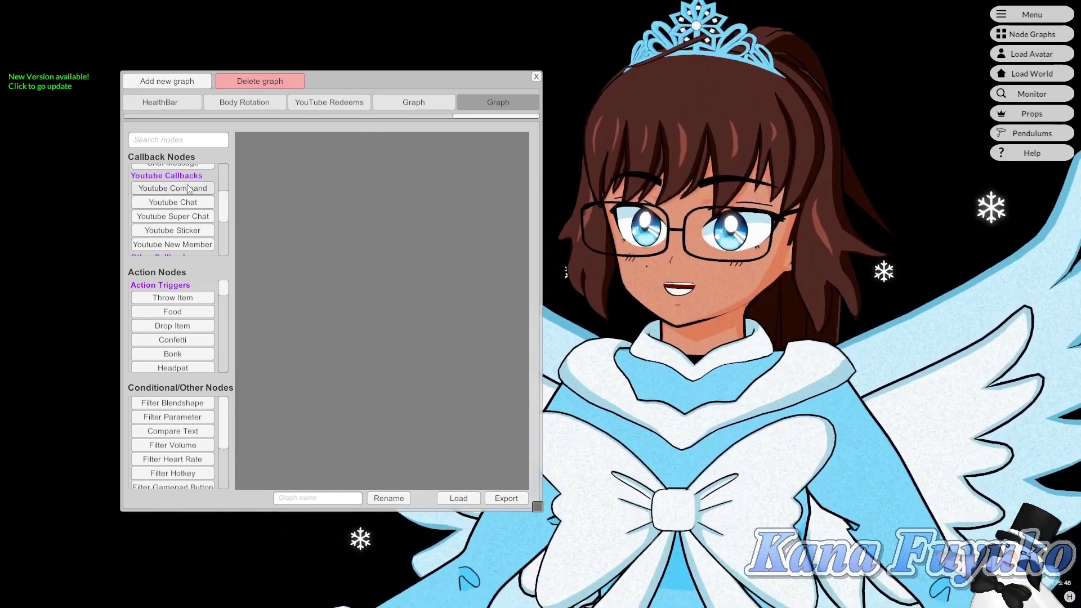
pyautogui.click(189, 188)
pyautogui.moveTo(364, 260); pyautogui.dragTo(289, 176)
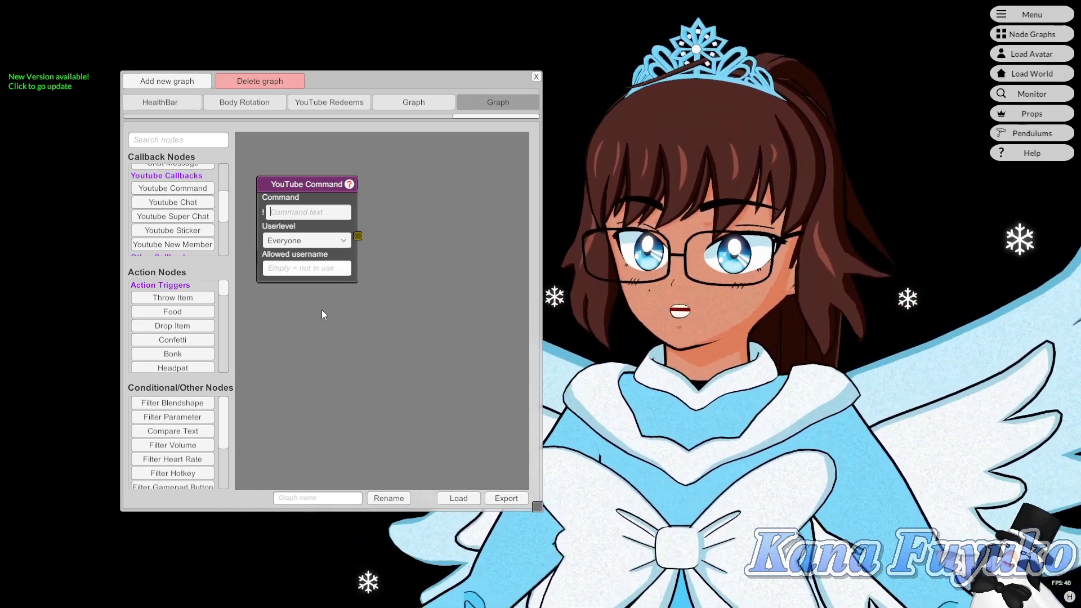
pyautogui.moveTo(335, 229); pyautogui.dragTo(323, 227)
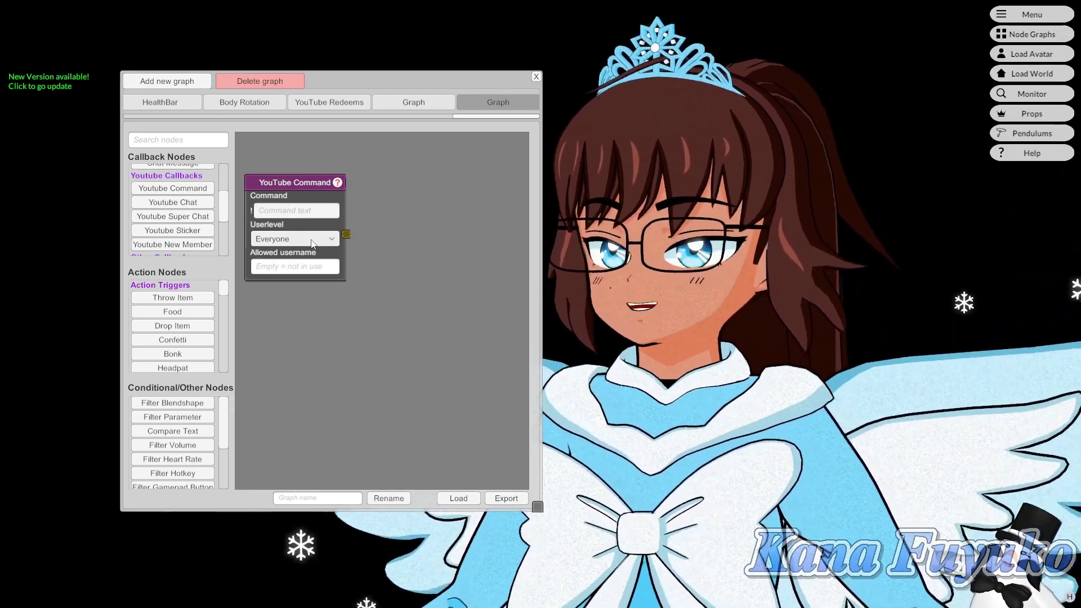
pyautogui.write('bonk')
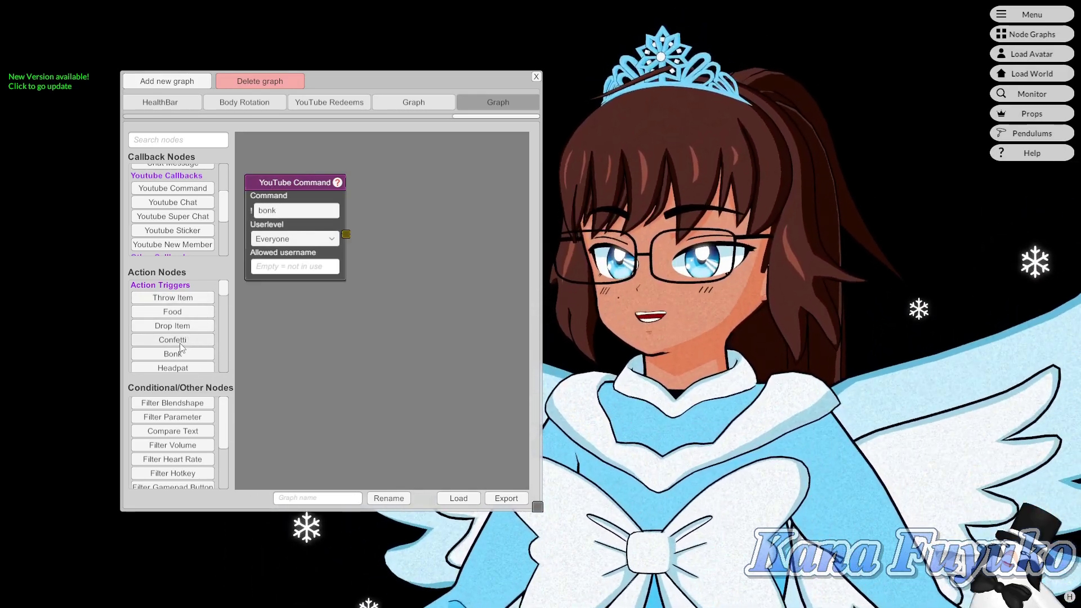
# Add a Bonk action node connected to the YouTube Command output, and enlarge the graph window to fit both nodes.
pyautogui.click(180, 354)
pyautogui.moveTo(361, 294); pyautogui.dragTo(455, 216)
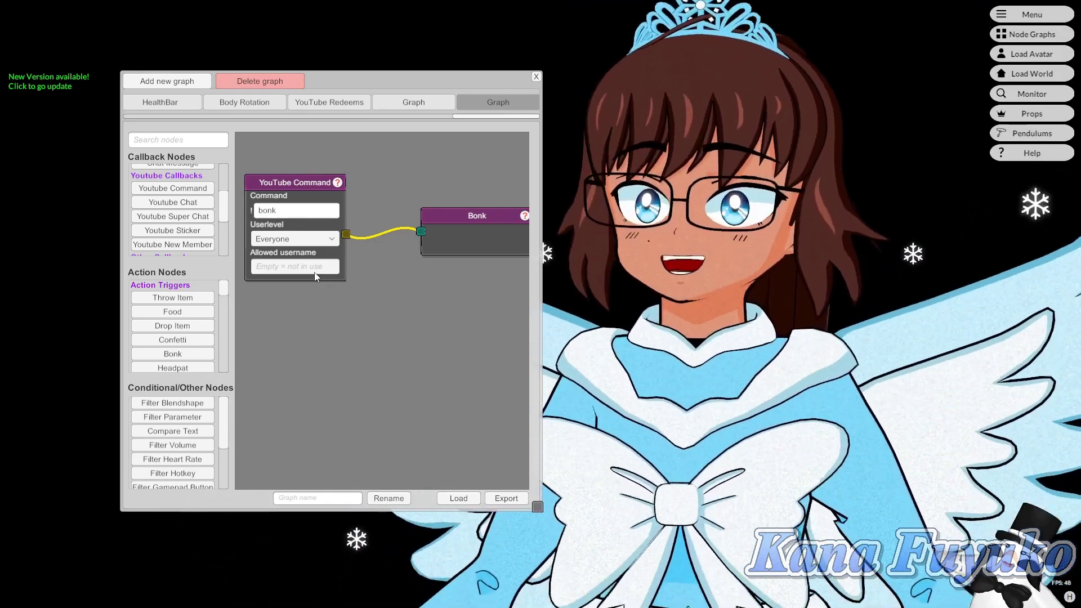
pyautogui.moveTo(322, 78); pyautogui.dragTo(292, 80)
pyautogui.moveTo(508, 510); pyautogui.dragTo(549, 517)
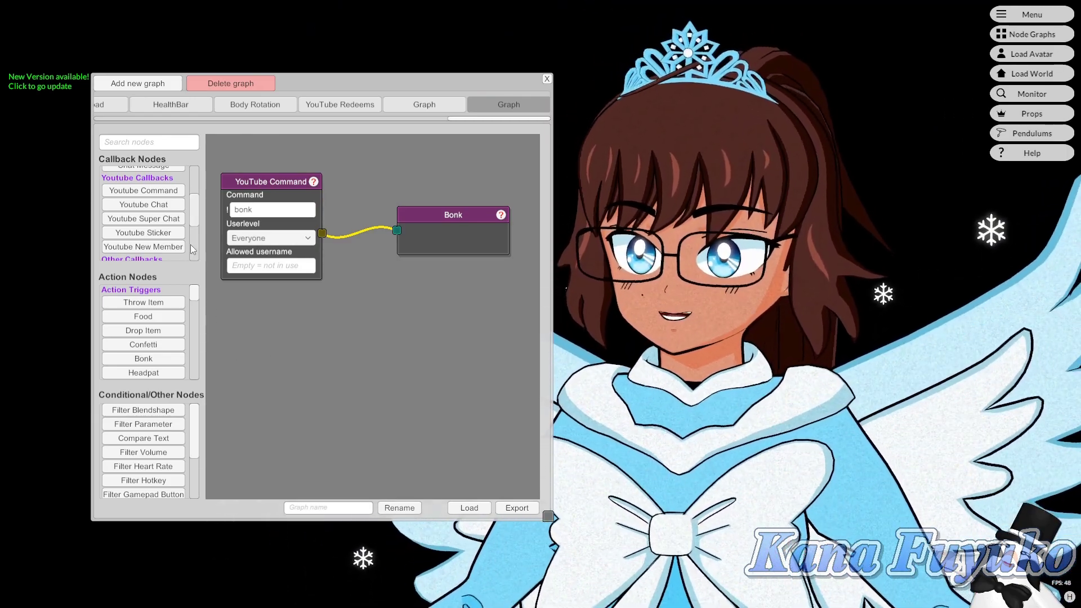
# Add a YouTube Chat callback node and align it beneath the YouTube Command node.
pyautogui.moveTo(166, 211); pyautogui.dragTo(253, 303)
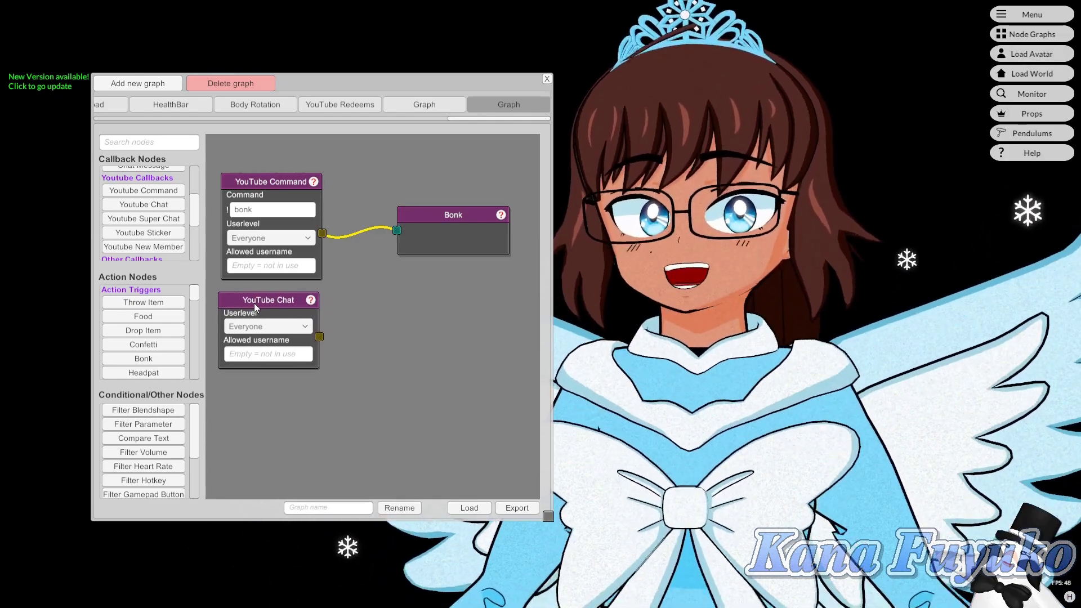
pyautogui.moveTo(281, 309); pyautogui.dragTo(286, 307)
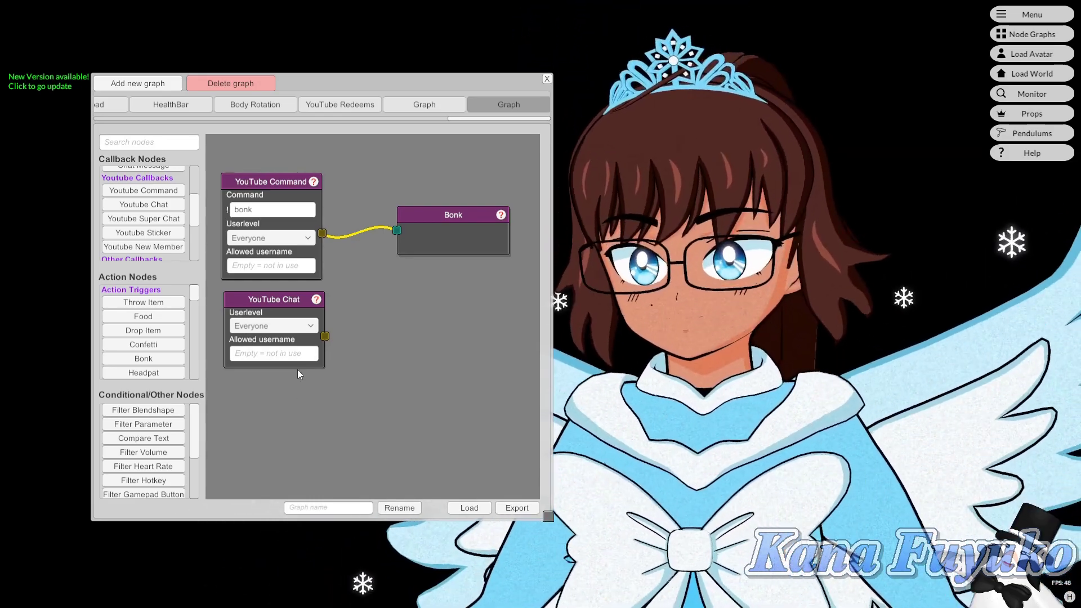
pyautogui.moveTo(278, 303)
pyautogui.mouseDown()
pyautogui.moveTo(269, 313)
pyautogui.moveTo(275, 297)
pyautogui.mouseUp()
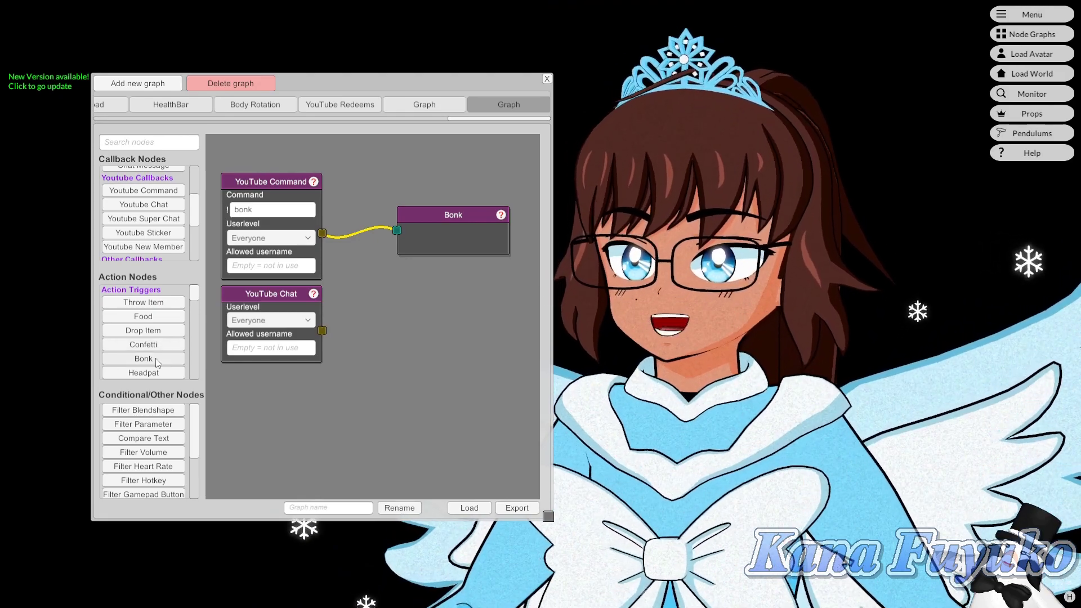
# Add a Headpat action node beneath Bonk and connect the YouTube Chat output to it.
pyautogui.scroll(-2, 158, 338)
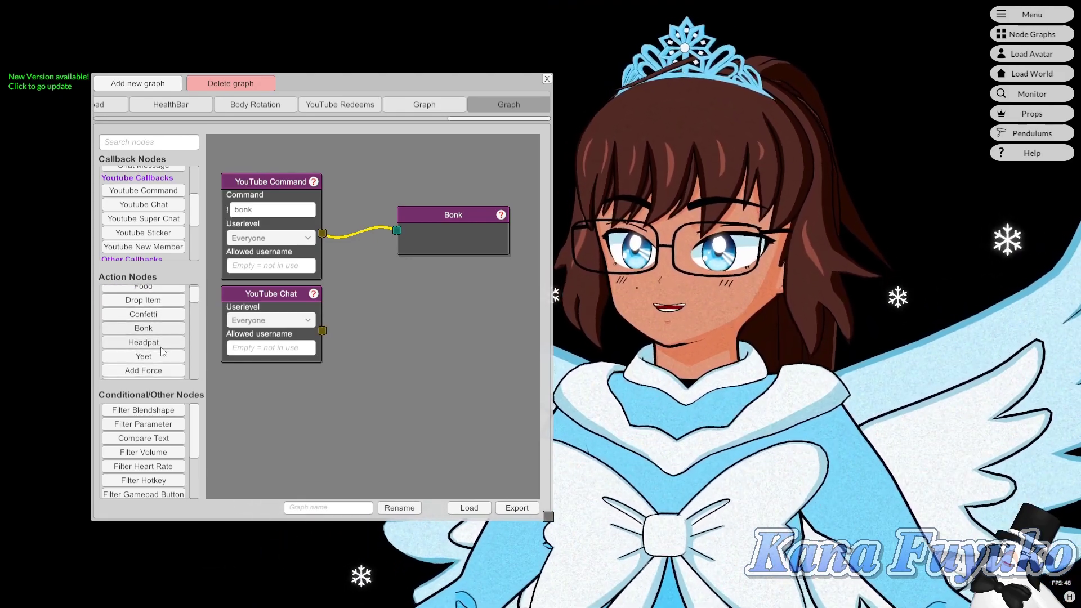
pyautogui.click(160, 347)
pyautogui.moveTo(376, 302); pyautogui.dragTo(451, 307)
pyautogui.moveTo(383, 323); pyautogui.dragTo(397, 319)
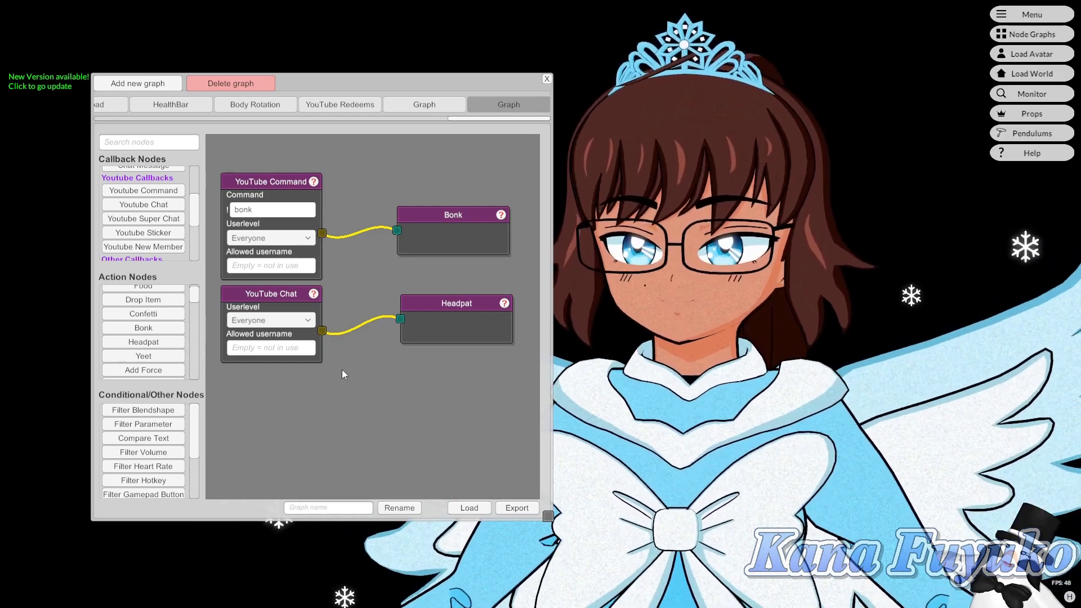
# Add a YouTube Super Chat callback node and place it beneath the YouTube Chat node.
pyautogui.moveTo(347, 369); pyautogui.dragTo(340, 326)
pyautogui.moveTo(323, 366); pyautogui.dragTo(339, 299)
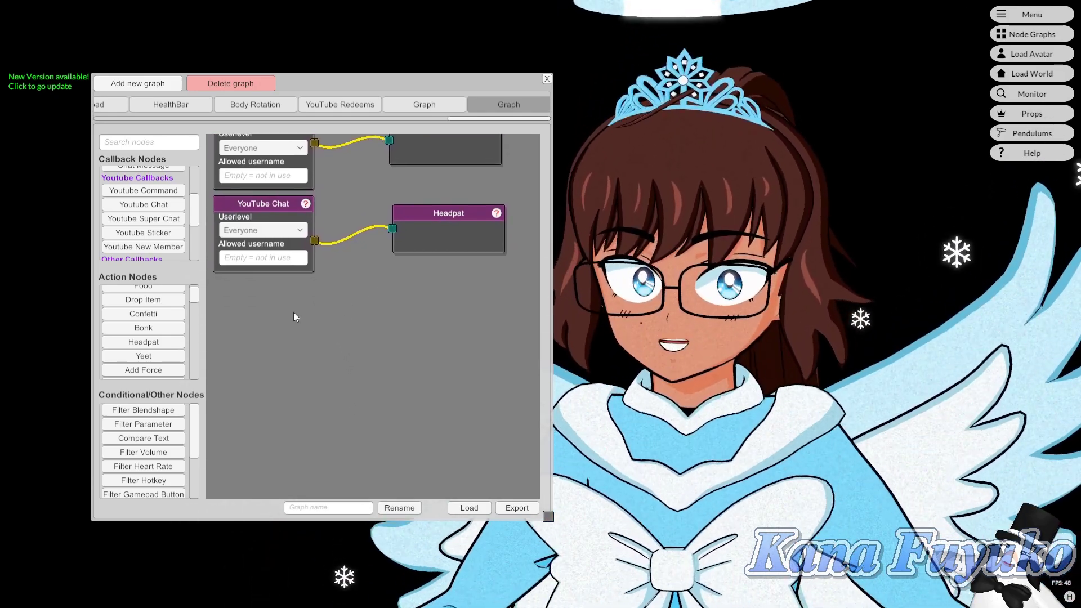
pyautogui.click(165, 223)
pyautogui.moveTo(359, 302); pyautogui.dragTo(253, 300)
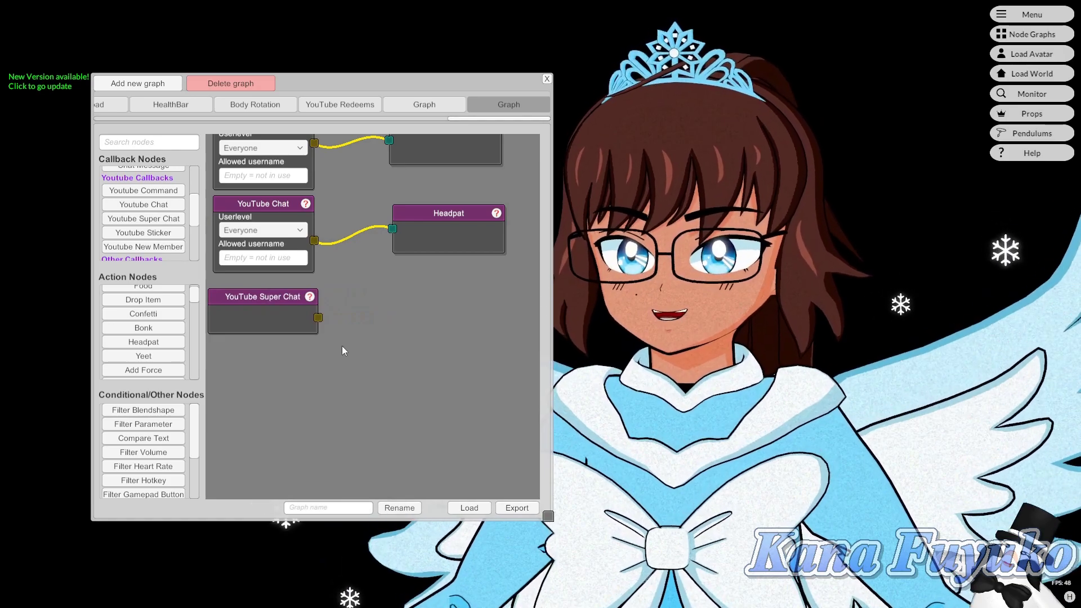
pyautogui.moveTo(345, 350); pyautogui.dragTo(360, 349)
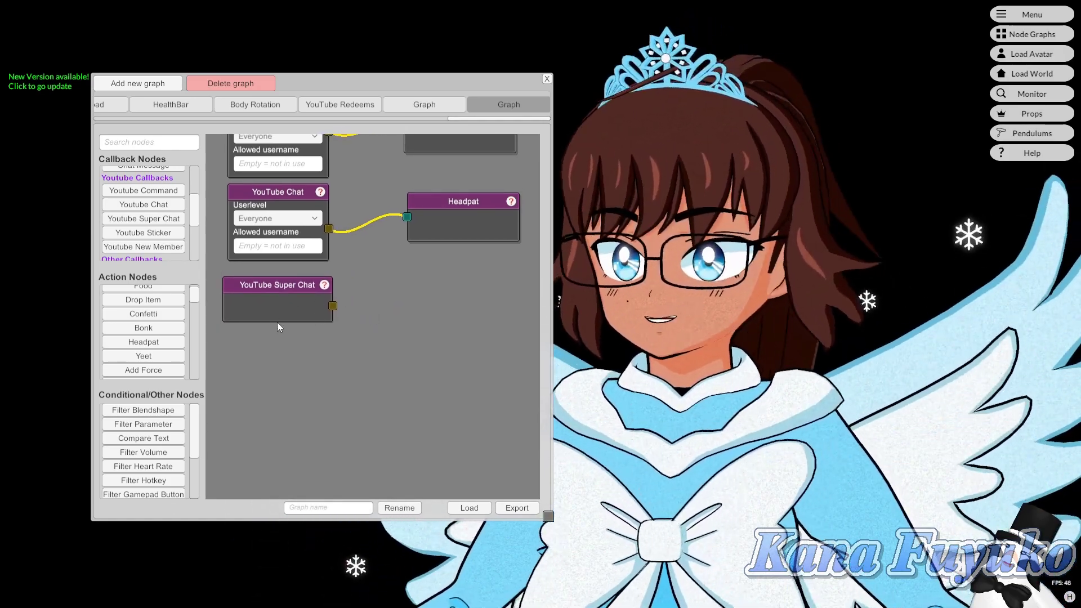
# Add a Confetti action node beneath Headpat and connect the YouTube Super Chat output to it.
pyautogui.click(149, 315)
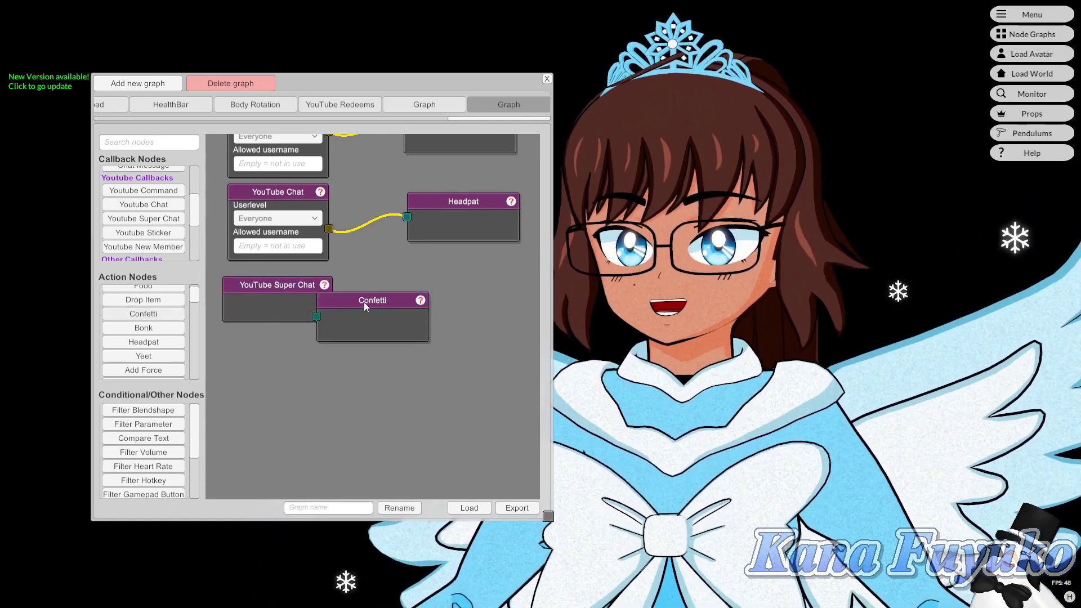
pyautogui.moveTo(367, 306); pyautogui.dragTo(407, 298)
pyautogui.moveTo(356, 390); pyautogui.dragTo(328, 372)
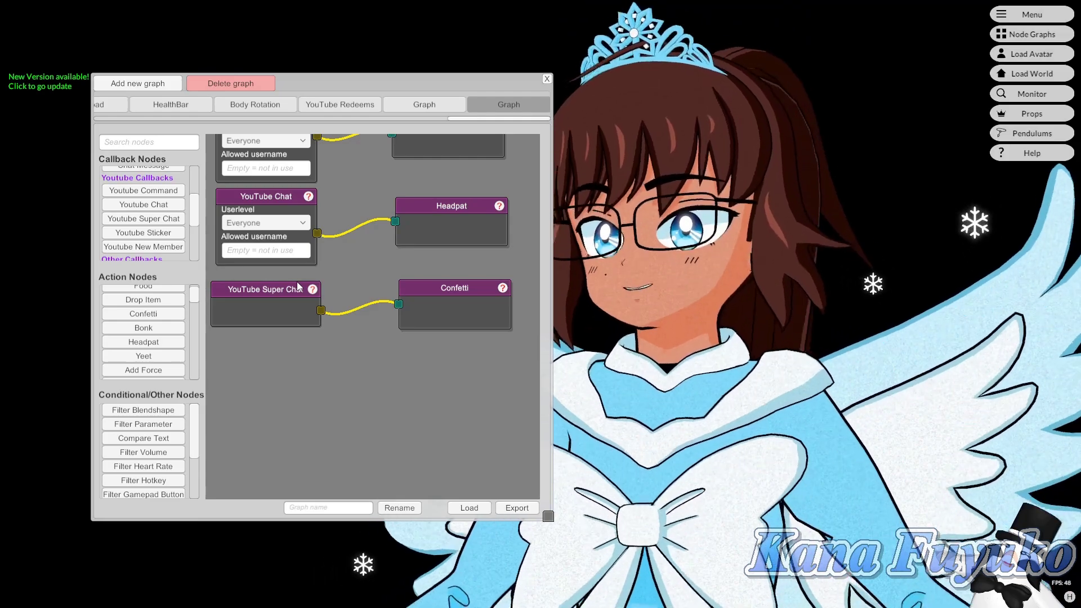
# Add a YouTube Sticker callback node and align it beneath the YouTube Super Chat node.
pyautogui.click(146, 233)
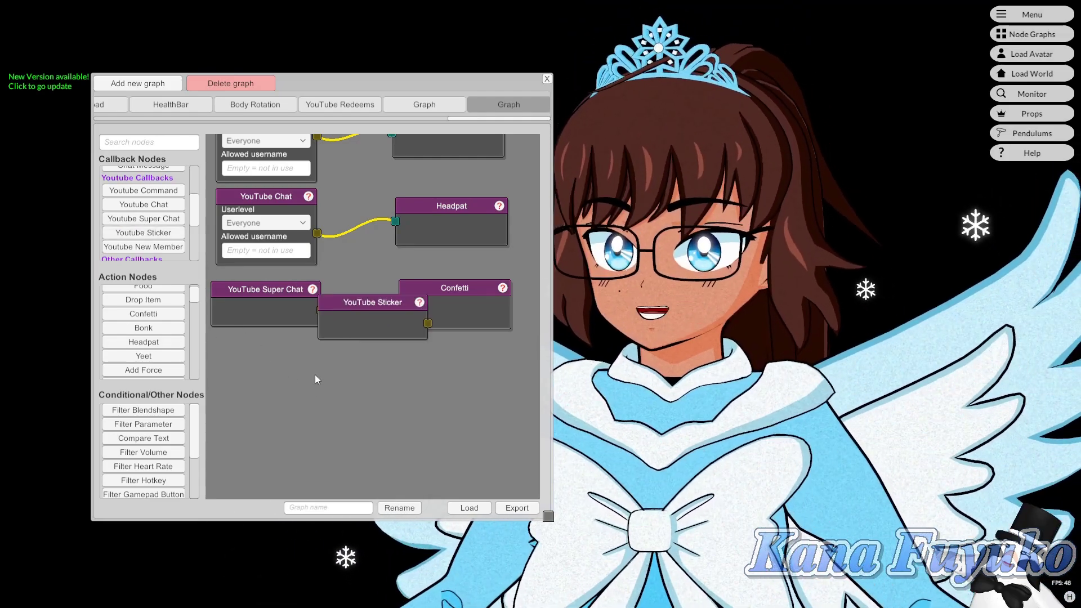
pyautogui.moveTo(343, 376); pyautogui.dragTo(353, 313)
pyautogui.moveTo(367, 254); pyautogui.dragTo(302, 305)
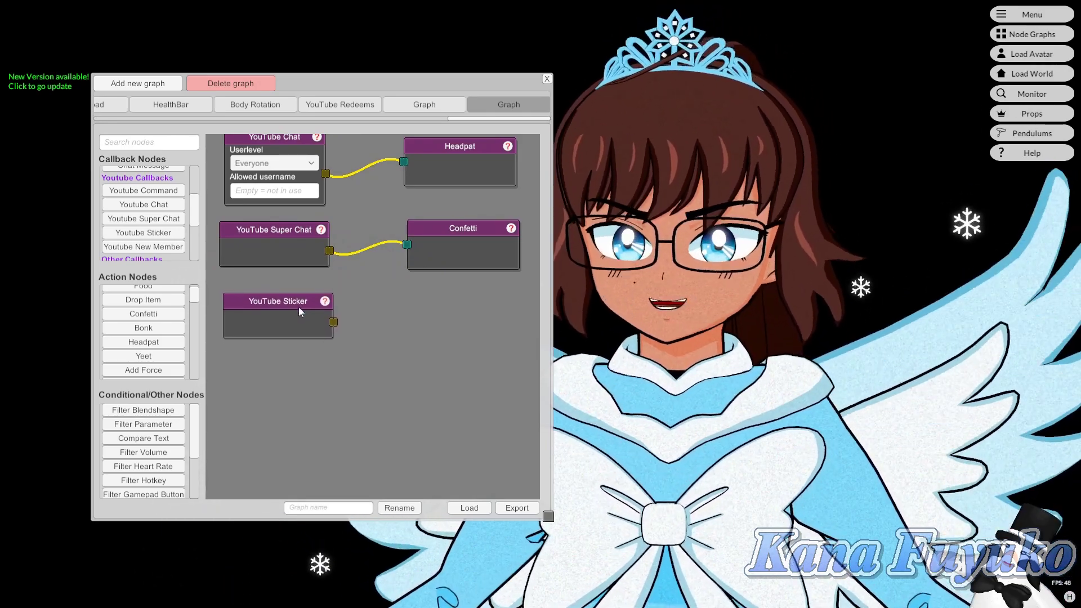
pyautogui.moveTo(285, 308); pyautogui.dragTo(293, 305)
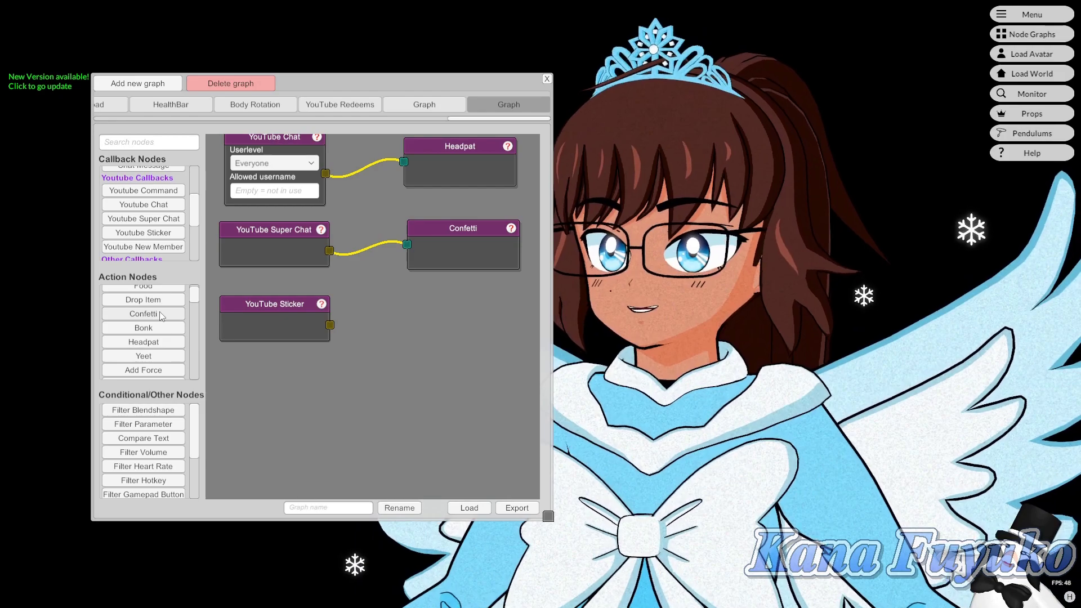
# Add a Yeet action node beneath Confetti and connect the YouTube Sticker output to it.
pyautogui.scroll(1, 160, 332)
pyautogui.click(164, 365)
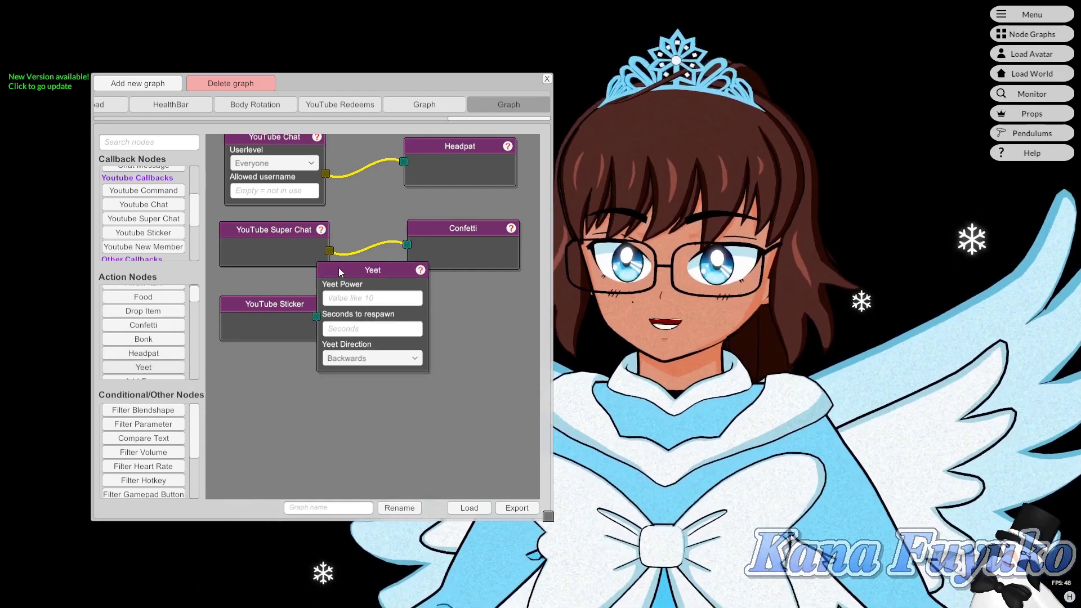
pyautogui.moveTo(339, 268); pyautogui.dragTo(432, 299)
pyautogui.moveTo(330, 325); pyautogui.dragTo(410, 348)
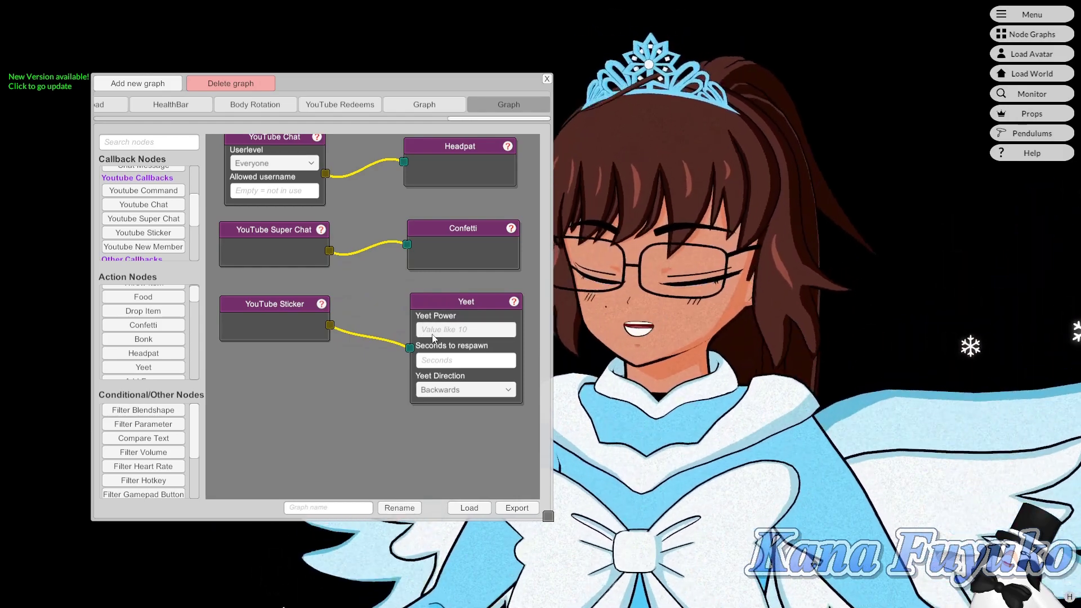
# Set the Yeet node's power to 10 and its respawn time to 10 seconds.
pyautogui.click(432, 334)
pyautogui.write('10')
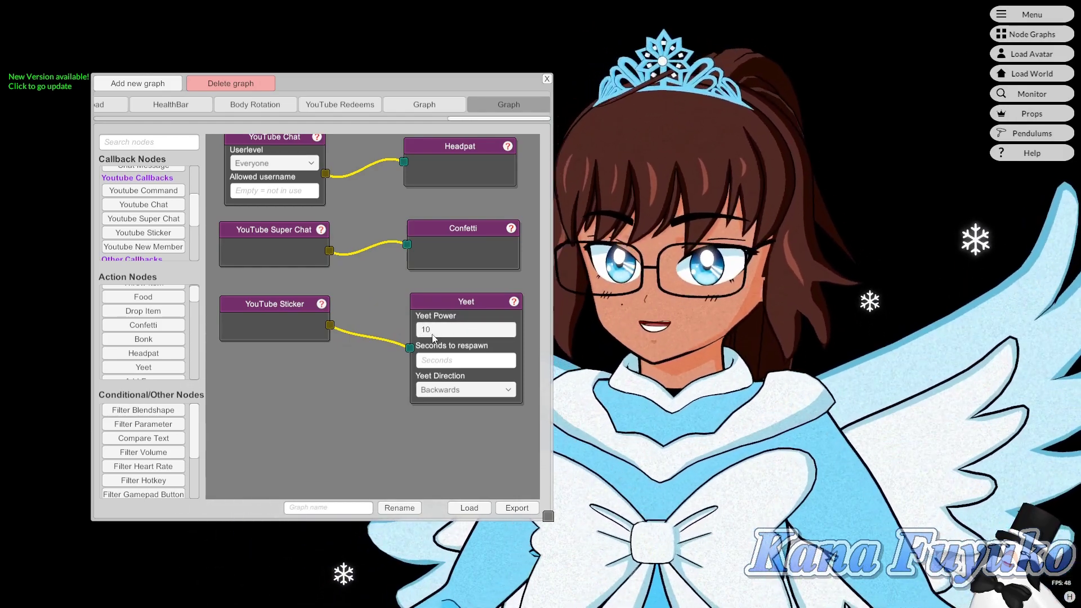
pyautogui.click(461, 361)
pyautogui.write('10')
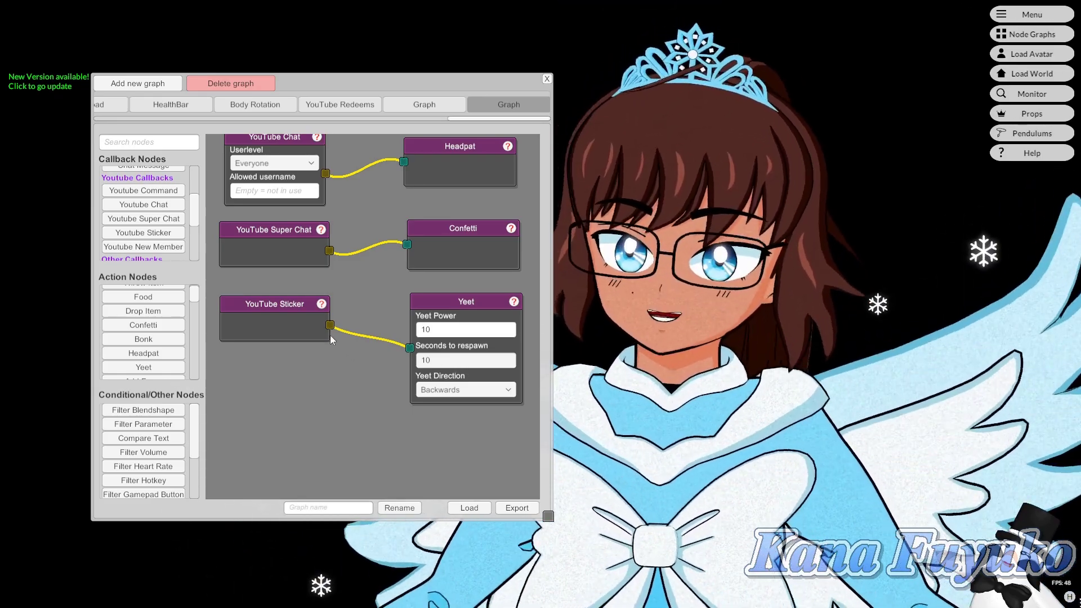
# Send a test signal from the YouTube Sticker node to trigger the Yeet action.
pyautogui.rightClick(295, 302)
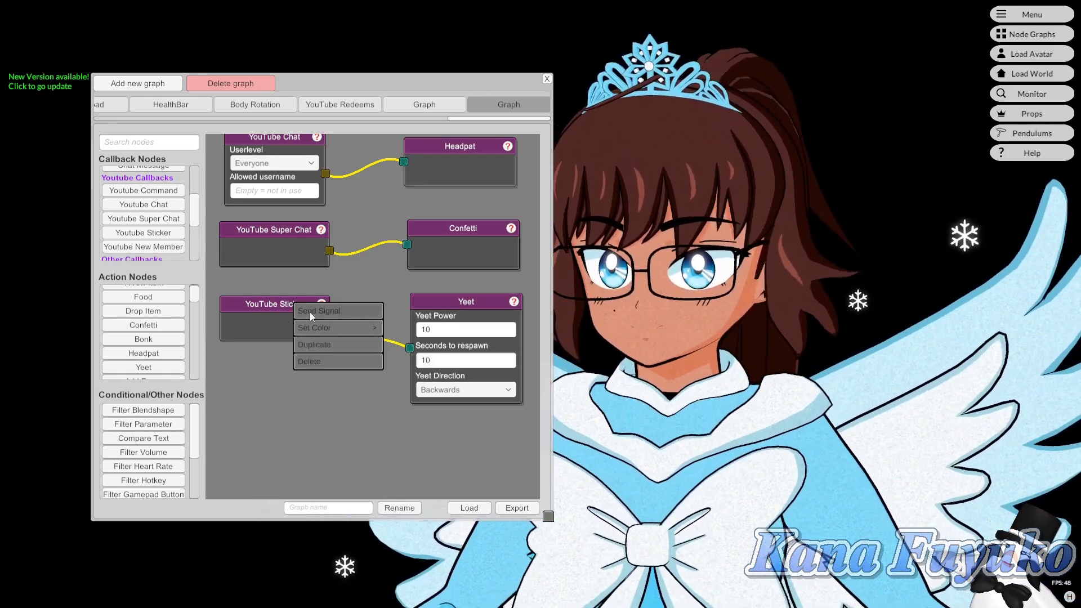
pyautogui.click(309, 312)
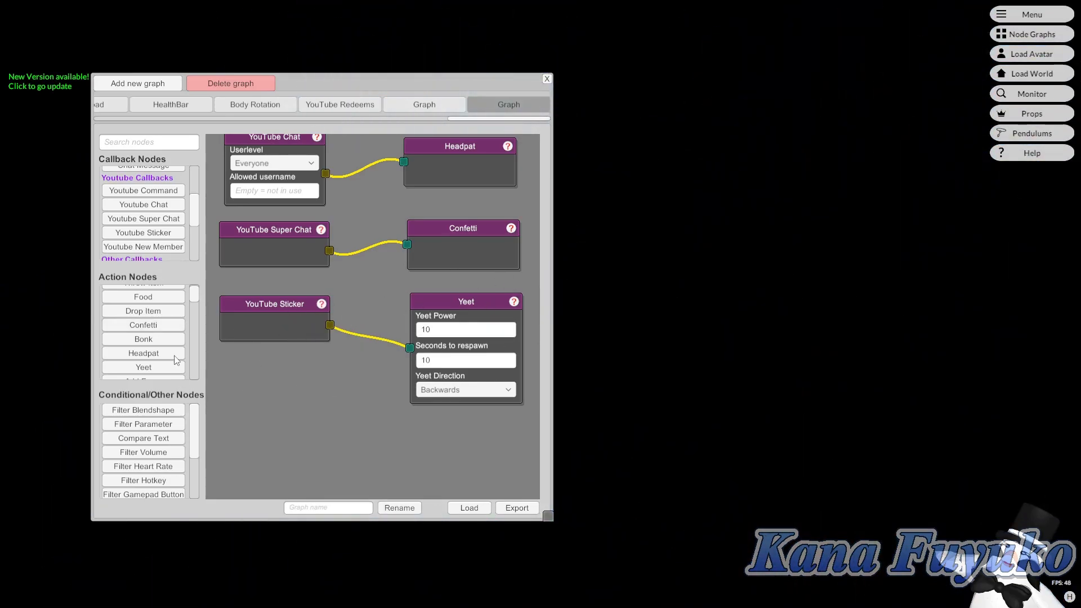
pyautogui.scroll(-1, 179, 319)
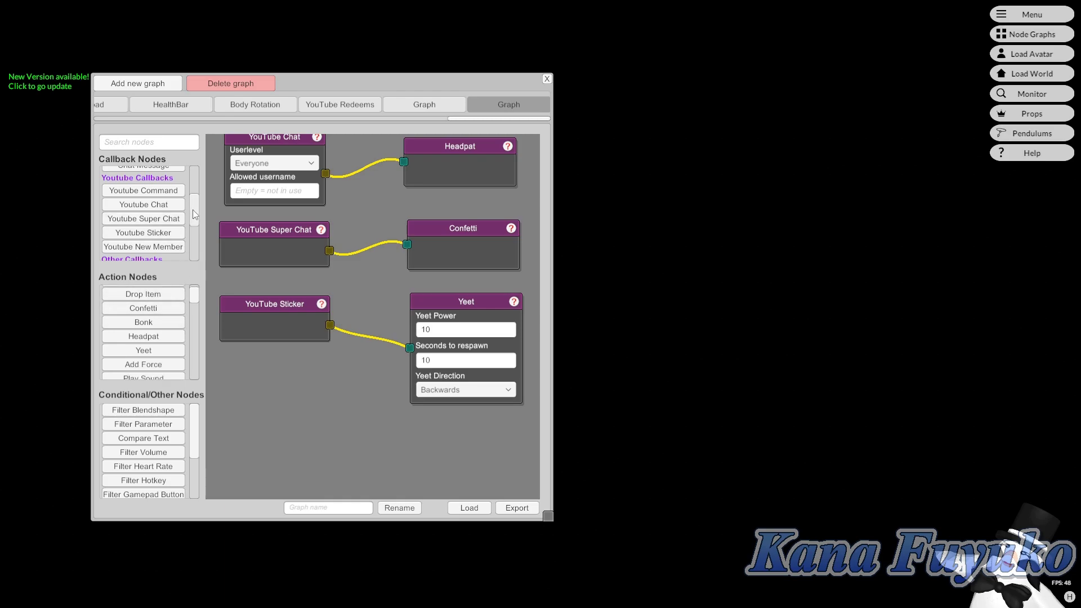
# Add a YouTube New Member callback node and place it beneath the YouTube Sticker node.
pyautogui.scroll(-1, 194, 212)
pyautogui.scroll(-3, 319, 390)
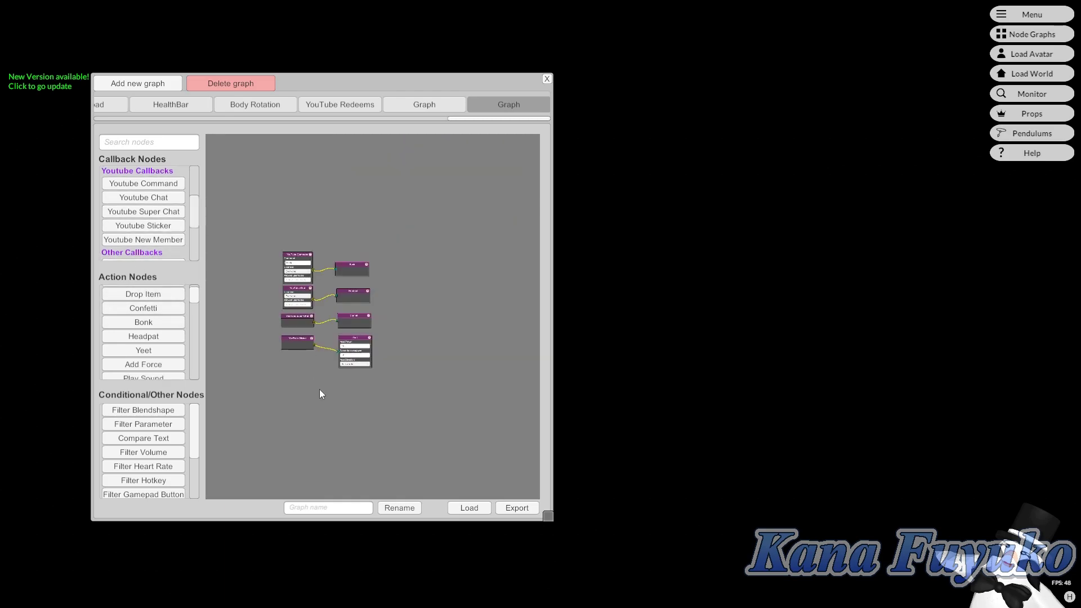
pyautogui.scroll(1, 302, 378)
pyautogui.moveTo(303, 377); pyautogui.dragTo(300, 323)
pyautogui.scroll(3, 300, 323)
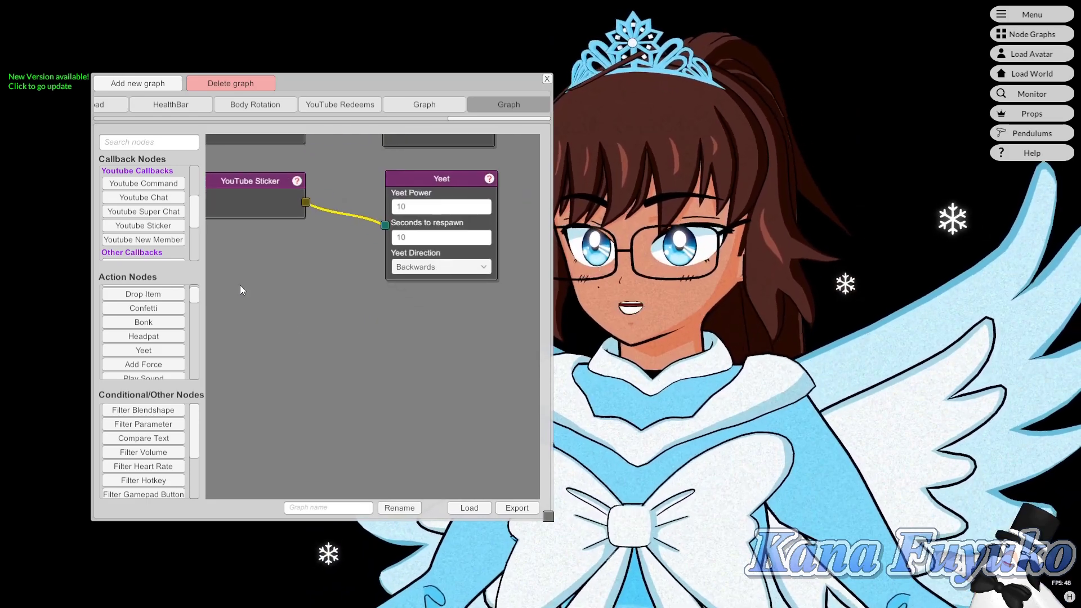
pyautogui.moveTo(156, 243); pyautogui.dragTo(313, 317)
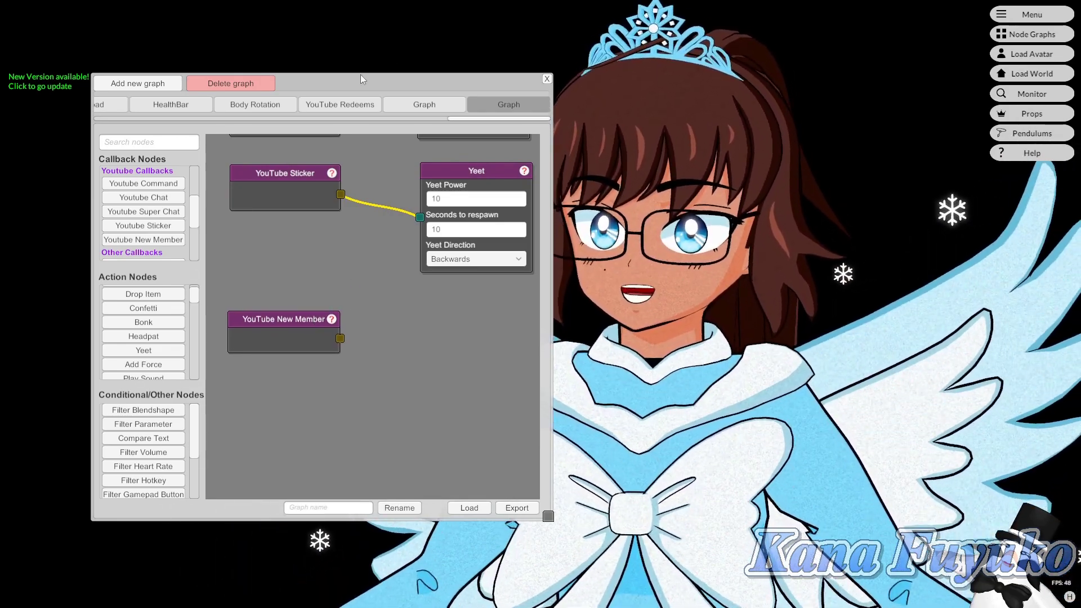
pyautogui.moveTo(348, 82); pyautogui.dragTo(328, 88)
pyautogui.moveTo(335, 296); pyautogui.dragTo(314, 291)
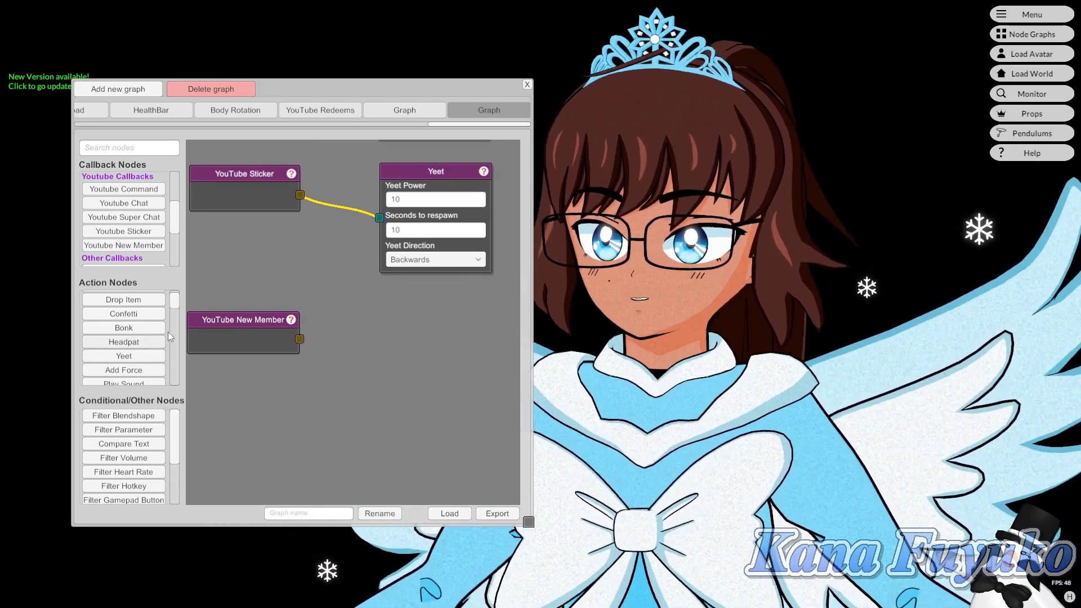
pyautogui.moveTo(244, 322)
pyautogui.mouseDown()
pyautogui.moveTo(234, 336)
pyautogui.moveTo(246, 346)
pyautogui.moveTo(251, 327)
pyautogui.mouseUp()
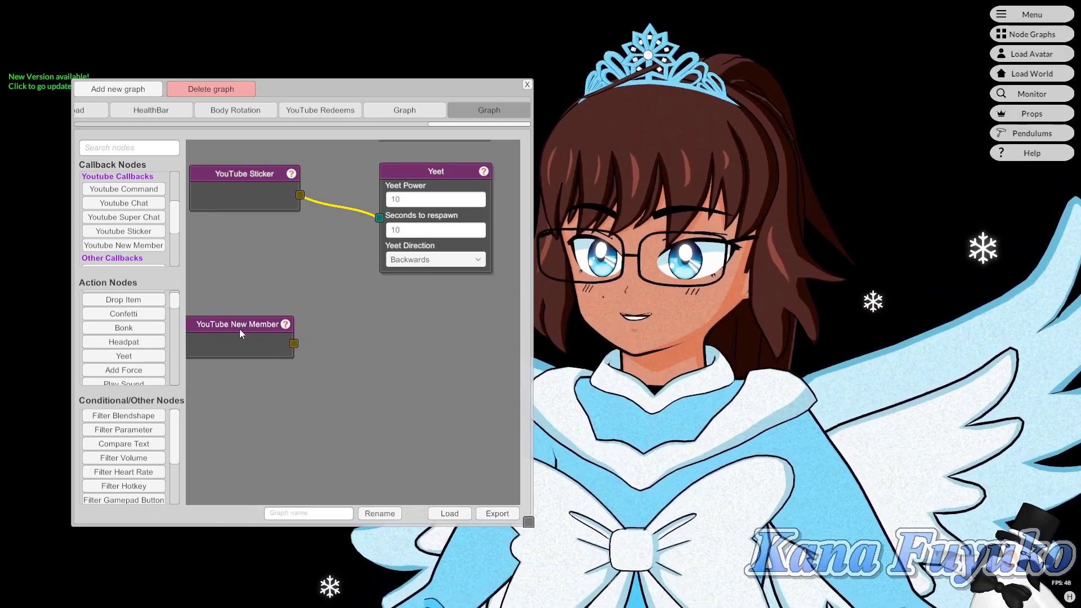
# Add a Water toggle node beneath the Yeet node and connect the YouTube New Member output to it.
pyautogui.scroll(-4, 135, 317)
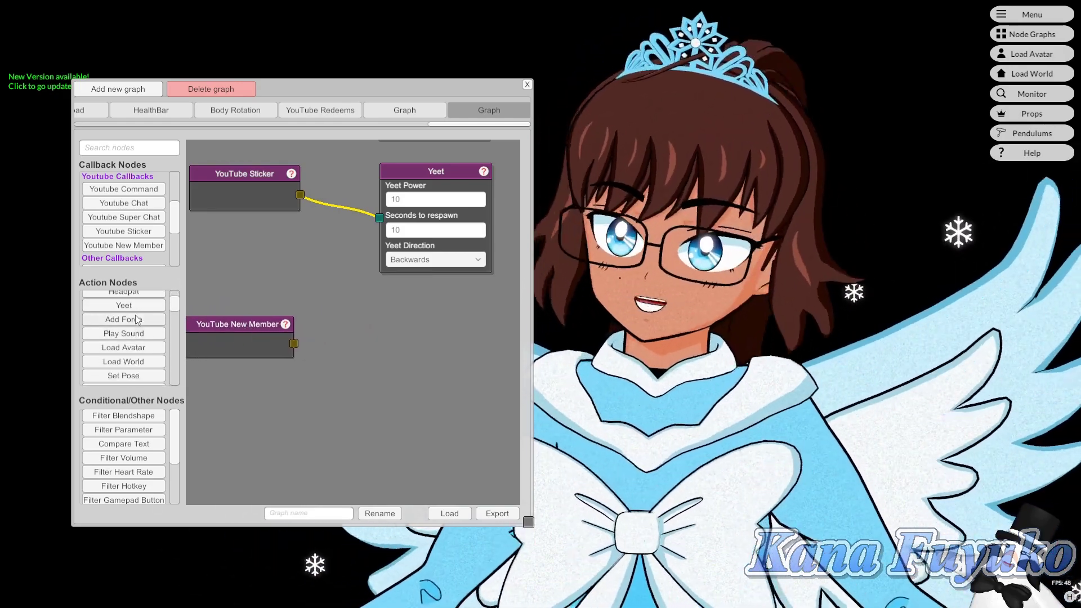
pyautogui.scroll(-8, 135, 317)
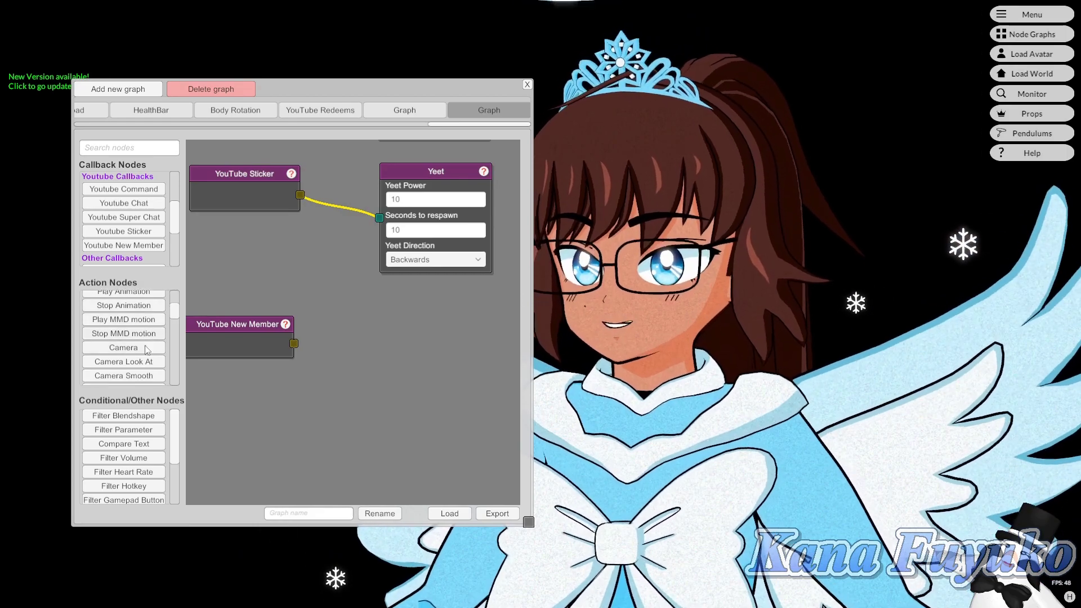
pyautogui.scroll(-8, 146, 352)
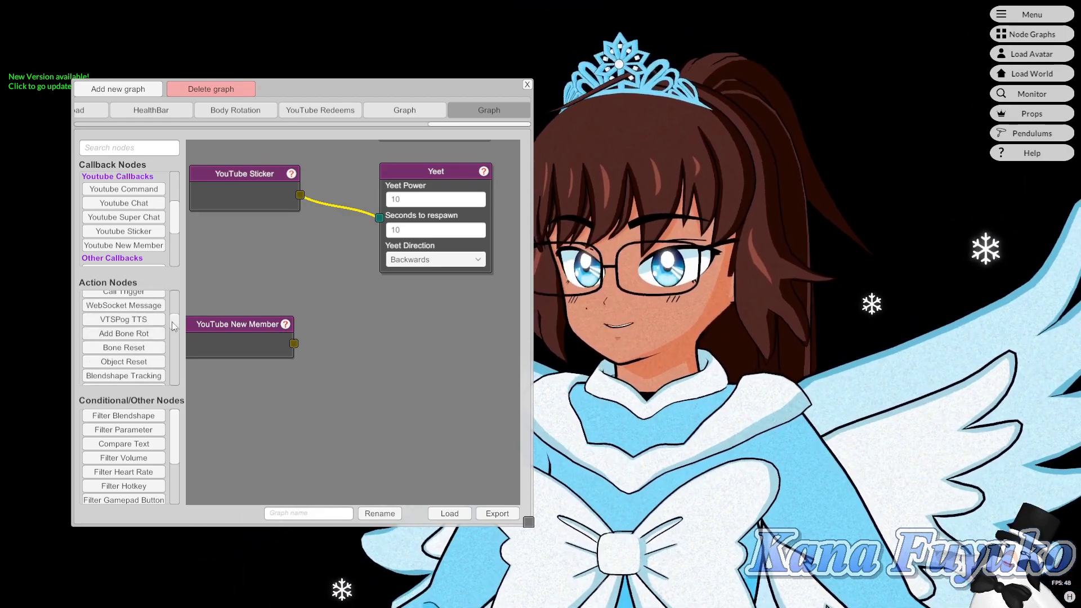
pyautogui.scroll(-8, 172, 326)
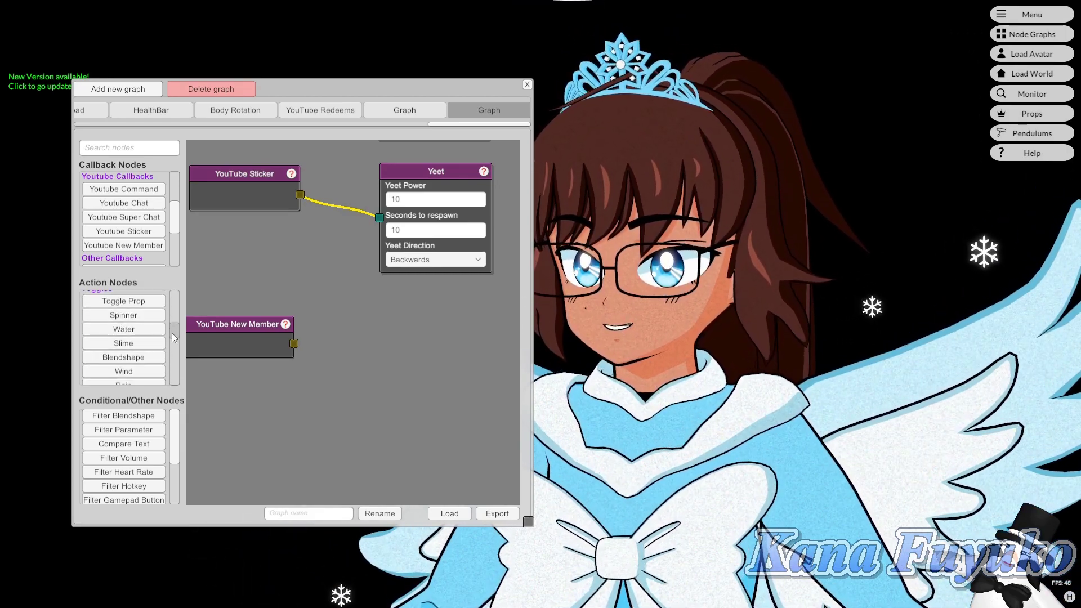
pyautogui.scroll(-8, 171, 332)
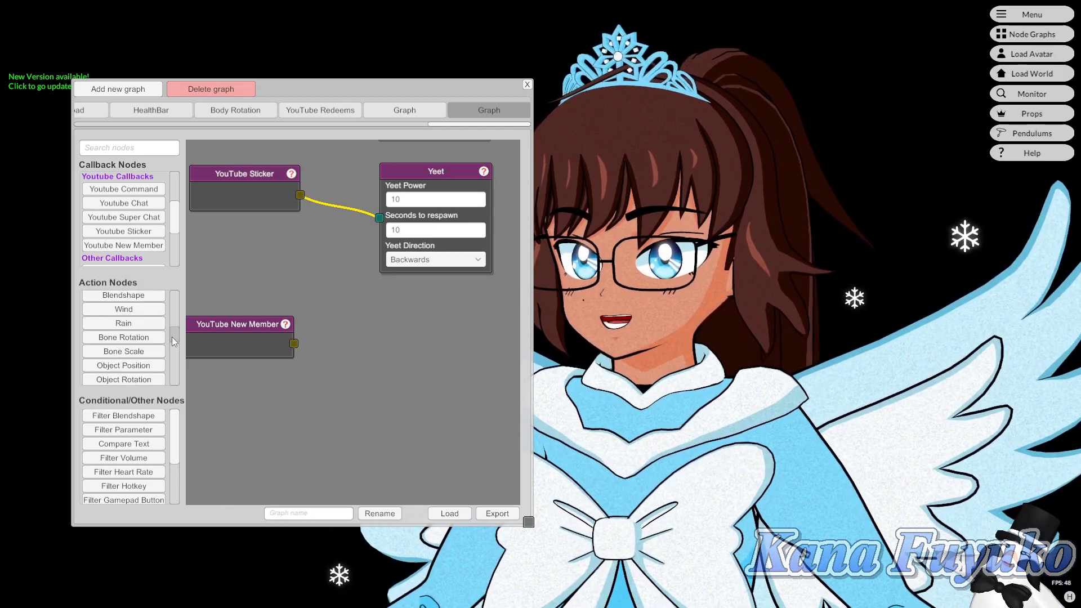
pyautogui.scroll(10, 167, 344)
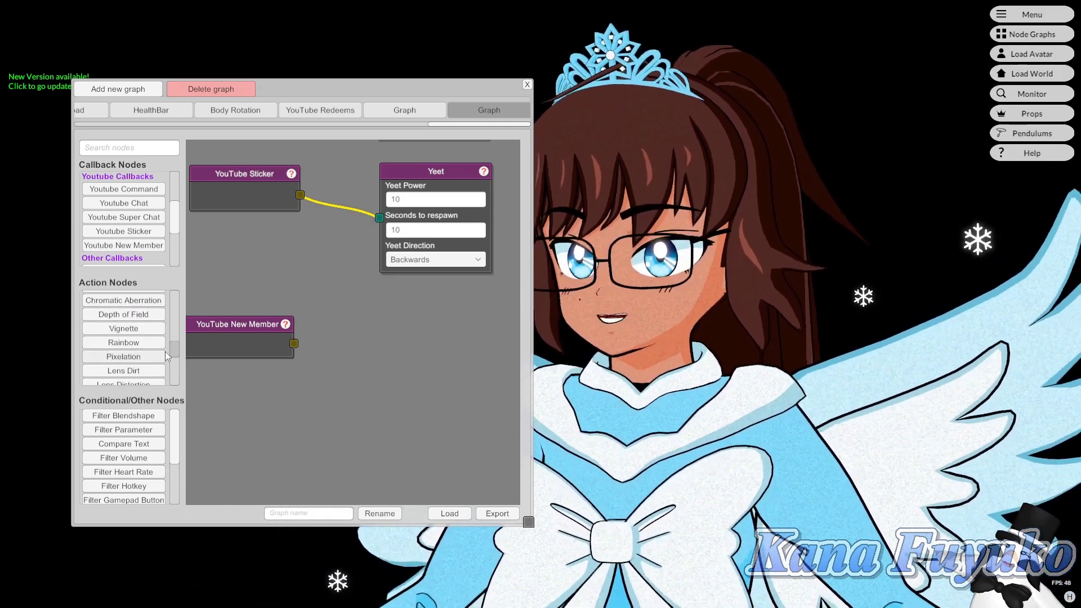
pyautogui.scroll(-6, 161, 332)
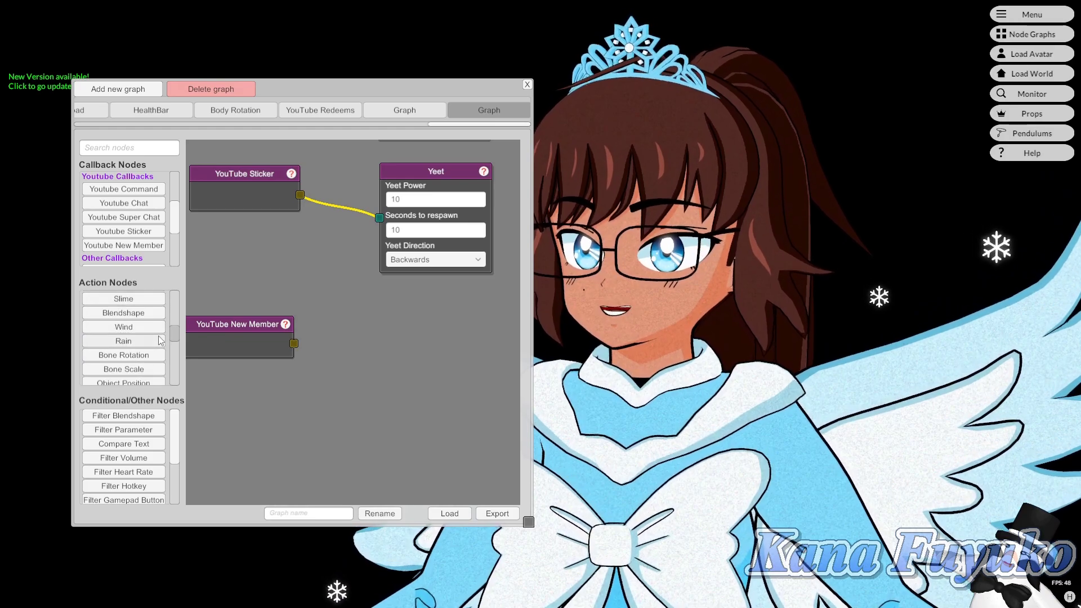
pyautogui.scroll(-1, 151, 331)
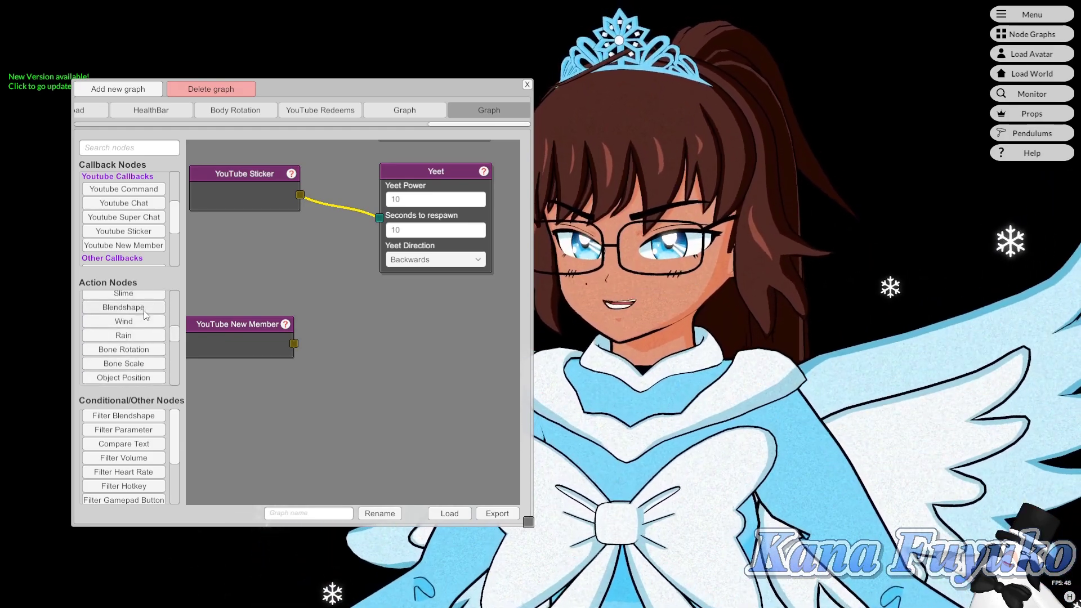
pyautogui.scroll(3, 140, 335)
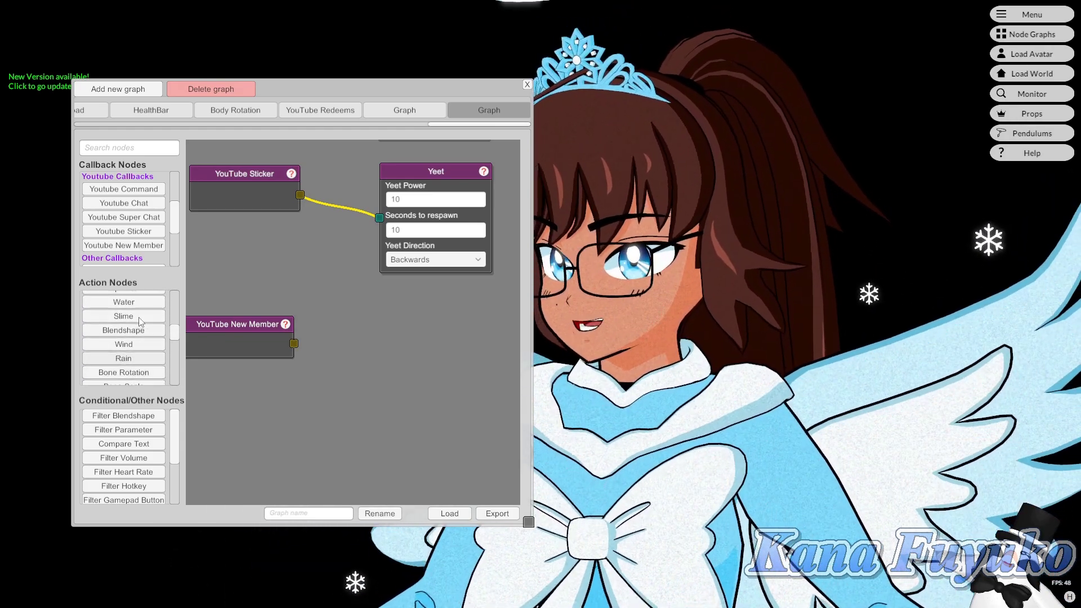
pyautogui.scroll(1, 137, 341)
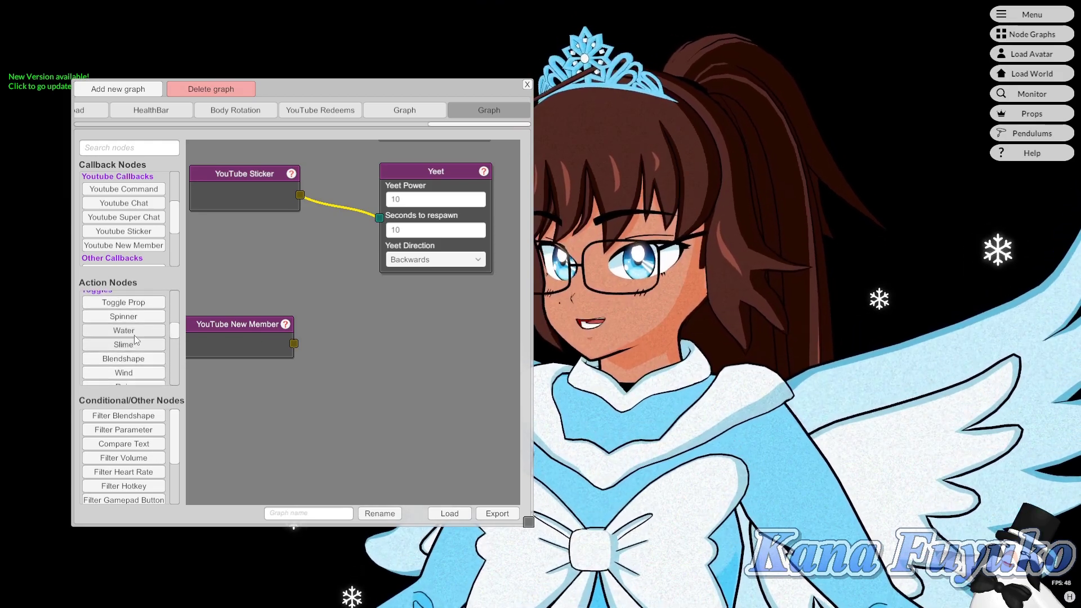
pyautogui.click(134, 334)
pyautogui.moveTo(333, 258); pyautogui.dragTo(414, 297)
pyautogui.moveTo(294, 343); pyautogui.dragTo(377, 361)
pyautogui.click(395, 371)
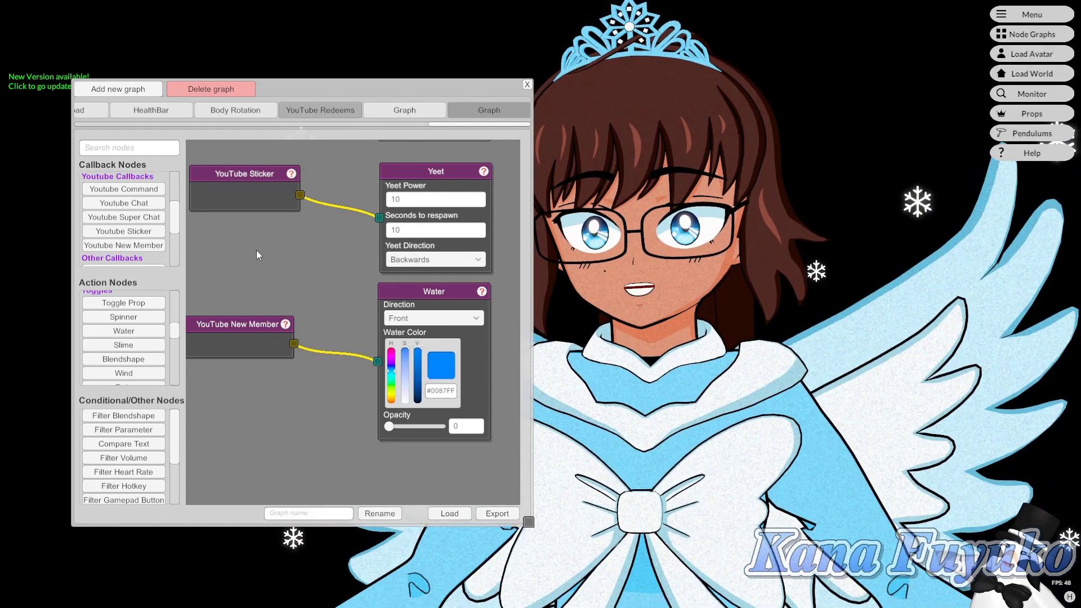
# Examine how the YouTube Redeems graph uses the water command, timer and parameter nodes to control its Water node.
pyautogui.scroll(-5, 310, 255)
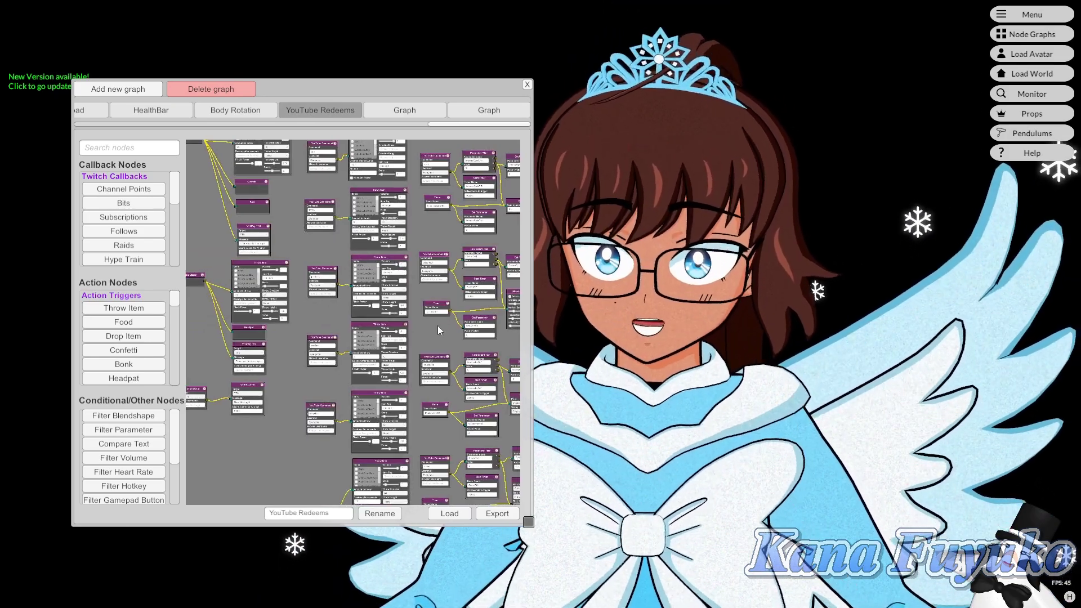
pyautogui.moveTo(436, 322); pyautogui.dragTo(321, 228)
pyautogui.moveTo(420, 235); pyautogui.dragTo(356, 427)
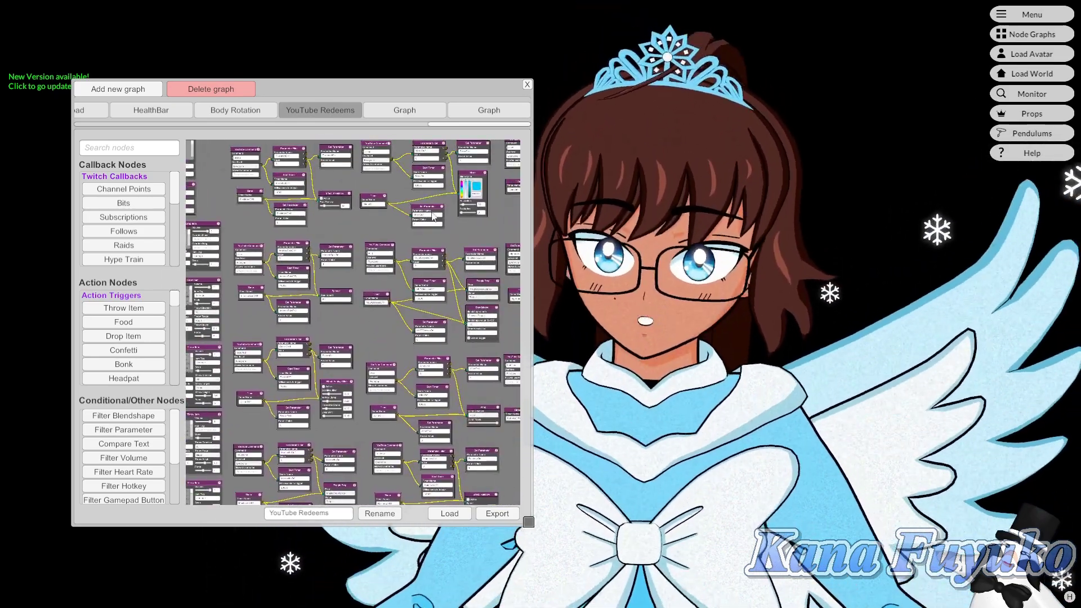
pyautogui.scroll(5, 431, 219)
pyautogui.moveTo(380, 300); pyautogui.dragTo(265, 349)
pyautogui.moveTo(236, 141); pyautogui.dragTo(366, 236)
pyautogui.scroll(3, 366, 219)
pyautogui.scroll(-5, 367, 208)
pyautogui.scroll(5, 417, 315)
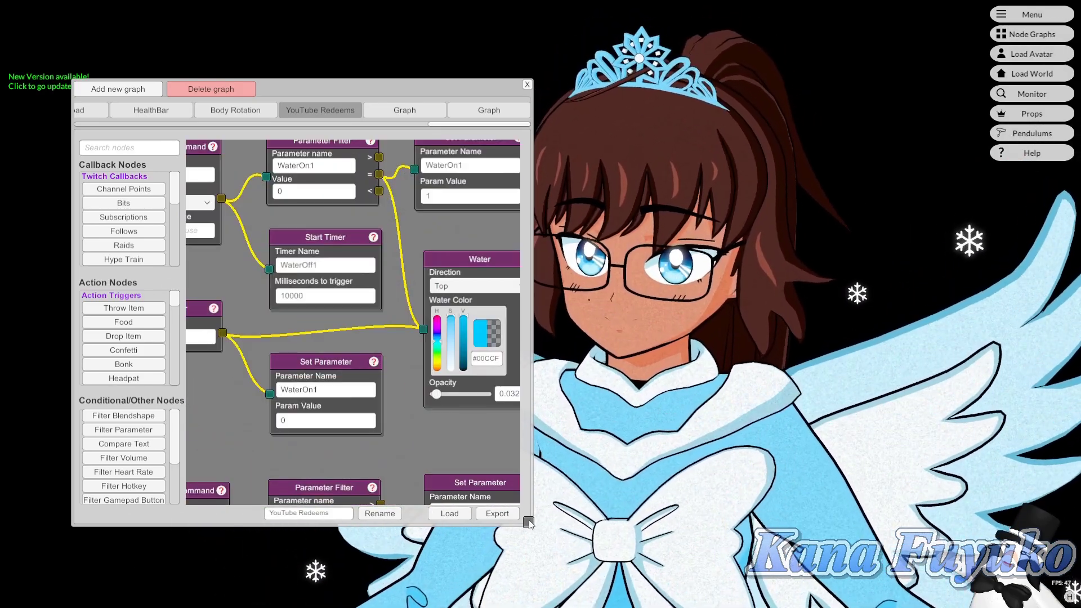
pyautogui.moveTo(529, 523); pyautogui.dragTo(685, 545)
pyautogui.moveTo(486, 357); pyautogui.dragTo(478, 367)
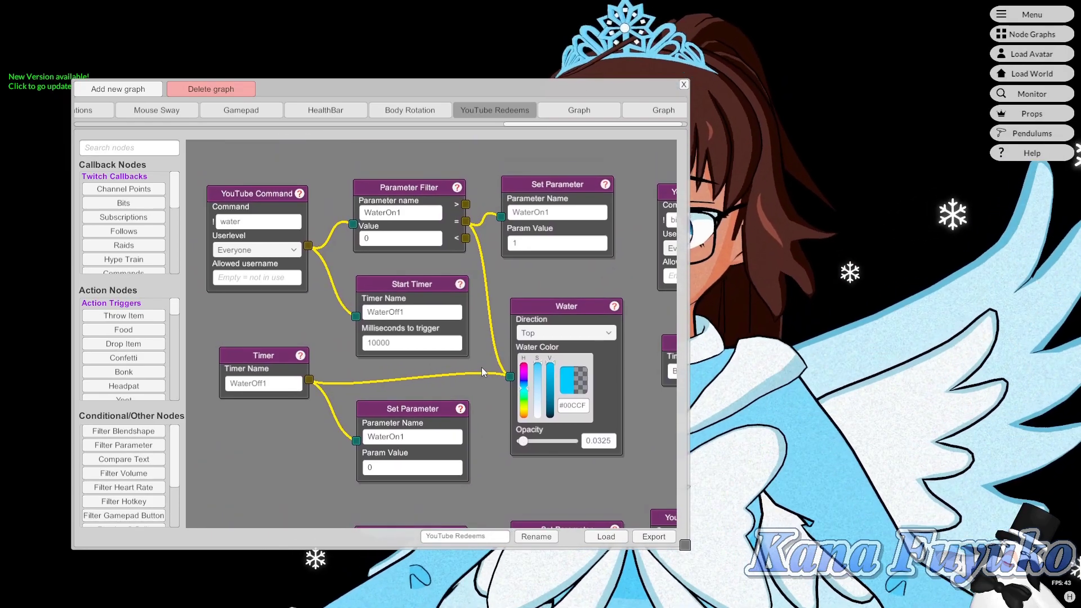
# Narrow the node graph window and reposition it beside the avatar.
pyautogui.moveTo(559, 80); pyautogui.dragTo(433, 85)
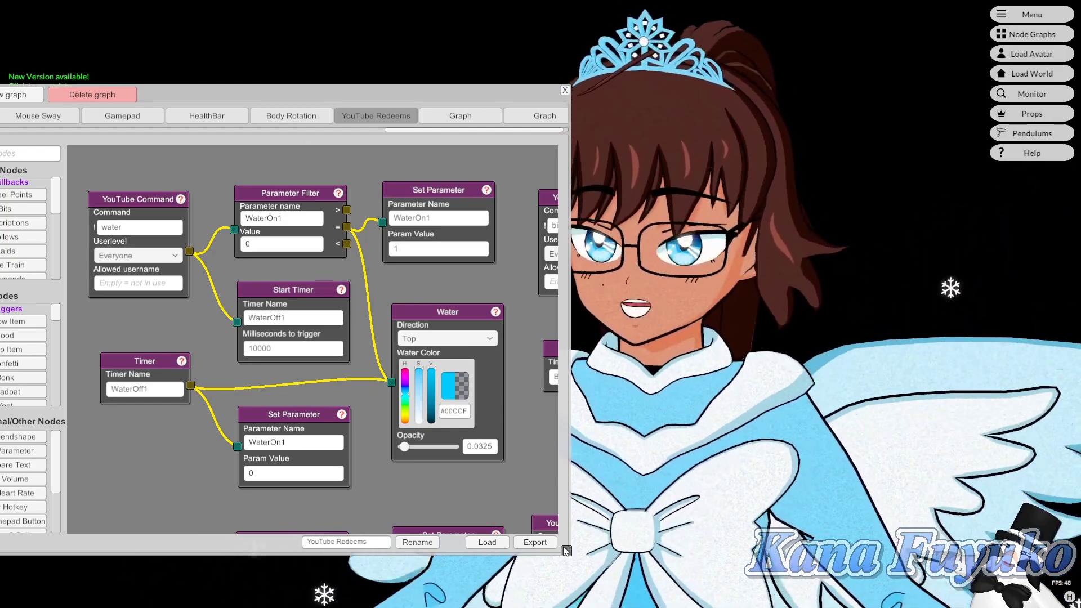
pyautogui.moveTo(564, 548); pyautogui.dragTo(436, 546)
pyautogui.moveTo(374, 131); pyautogui.dragTo(424, 126)
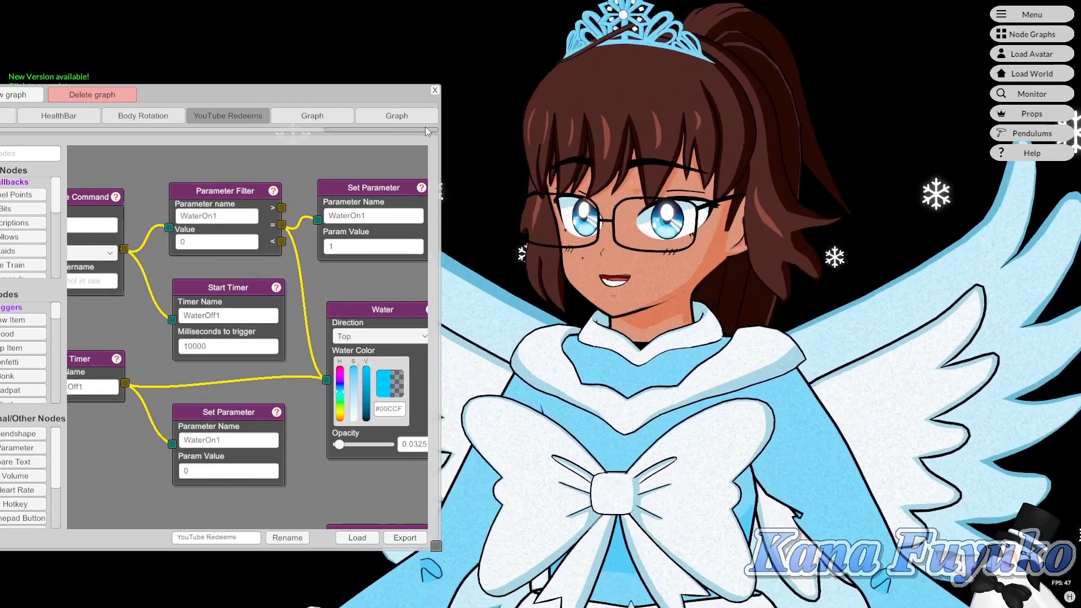
pyautogui.moveTo(349, 93); pyautogui.dragTo(431, 94)
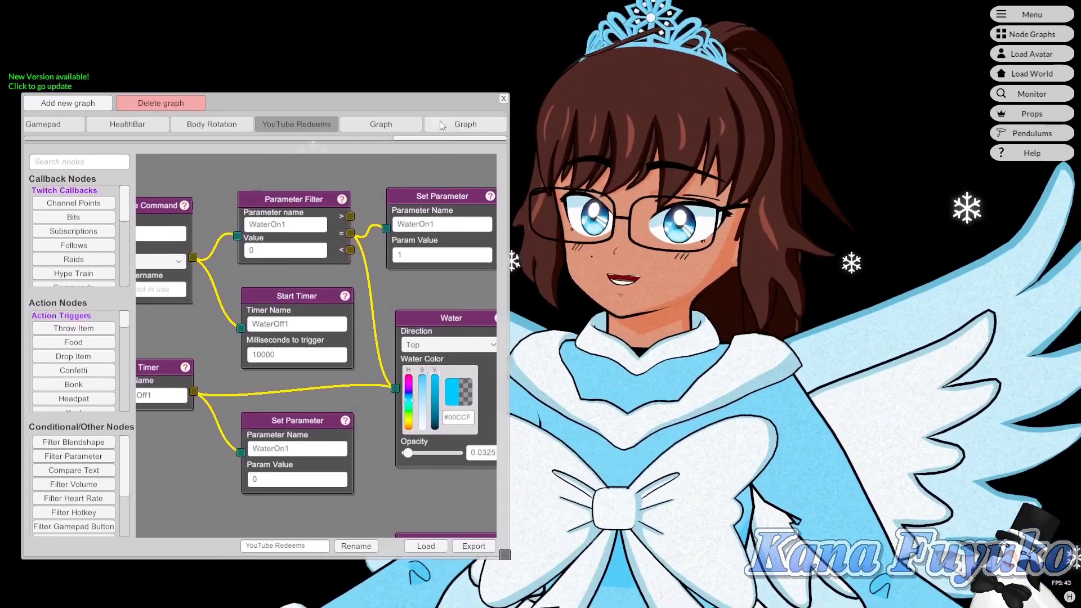
# Return to the new YouTube events graph and give its Water node a lighter blue colour and about 0.25 opacity.
pyautogui.click(446, 124)
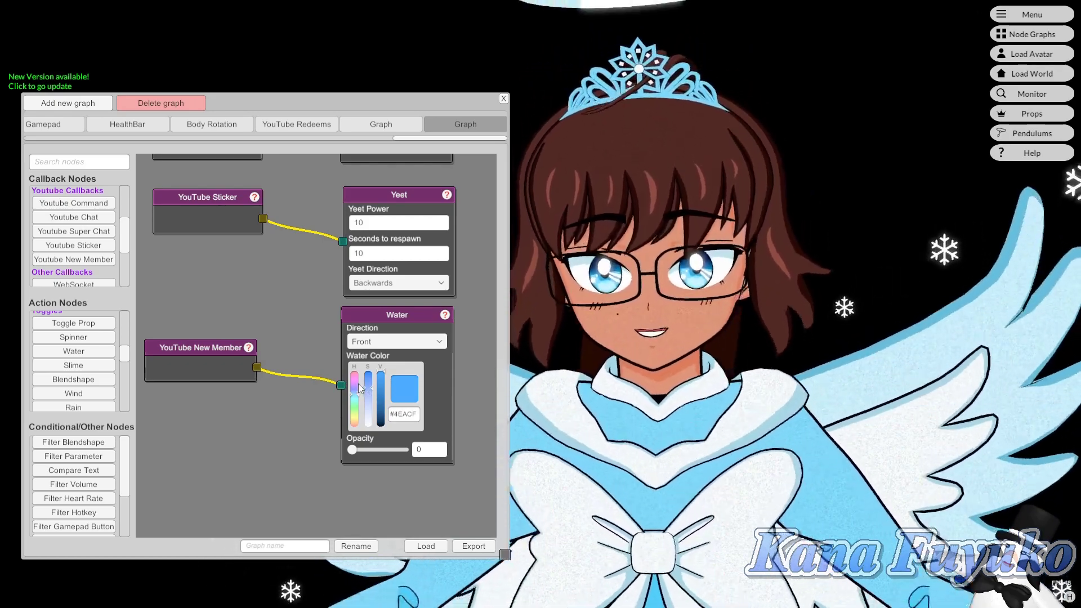
pyautogui.scroll(-1, 231, 299)
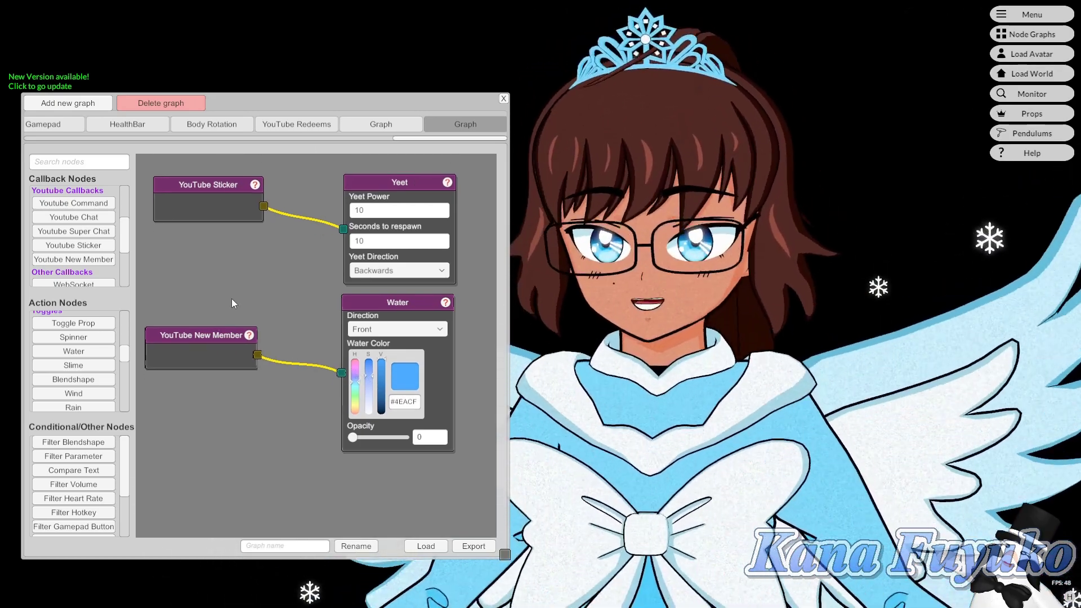
pyautogui.moveTo(358, 435)
pyautogui.mouseDown()
pyautogui.moveTo(395, 433)
pyautogui.moveTo(370, 436)
pyautogui.mouseUp()
# Send test signals from the YouTube New Member node to toggle the Water effect on and off.
pyautogui.rightClick(205, 344)
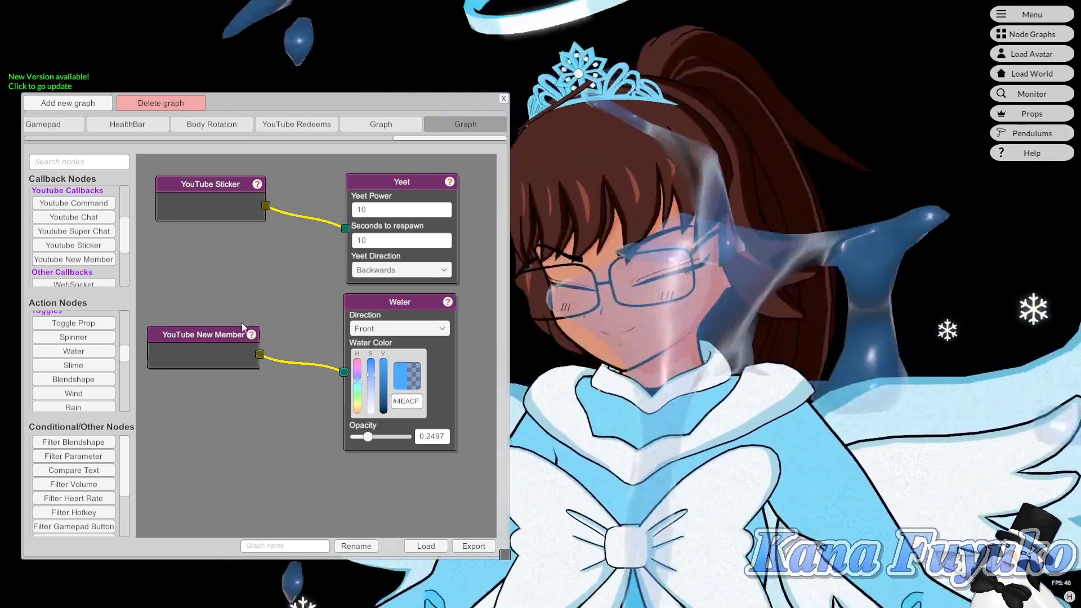
pyautogui.rightClick(229, 329)
pyautogui.click(241, 338)
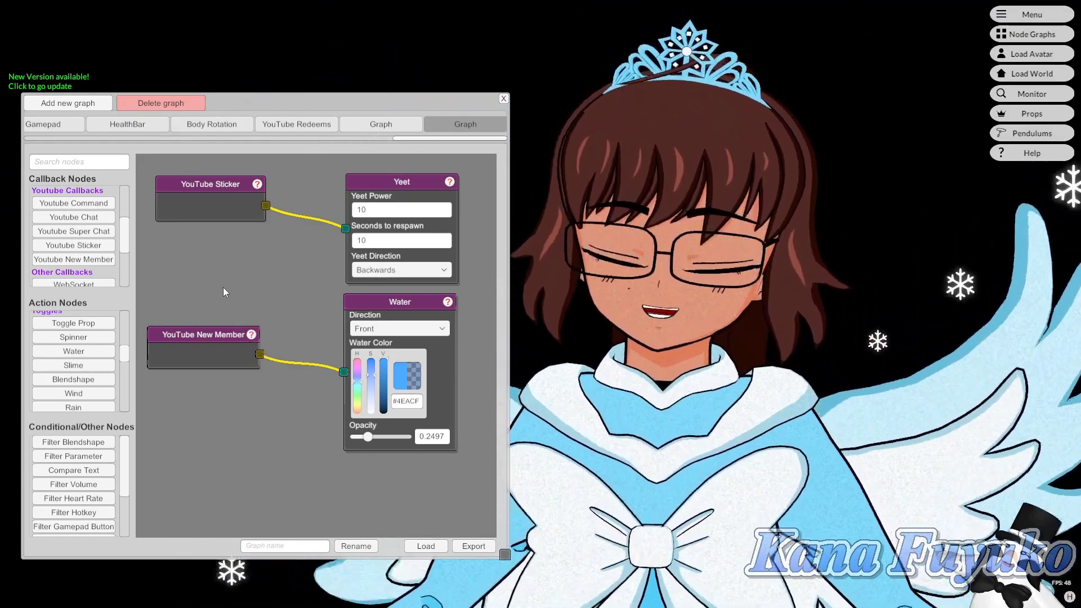
# Review the connected YouTube callback and action pairs alongside the list of available callback nodes.
pyautogui.scroll(-3, 211, 262)
pyautogui.scroll(2, 255, 312)
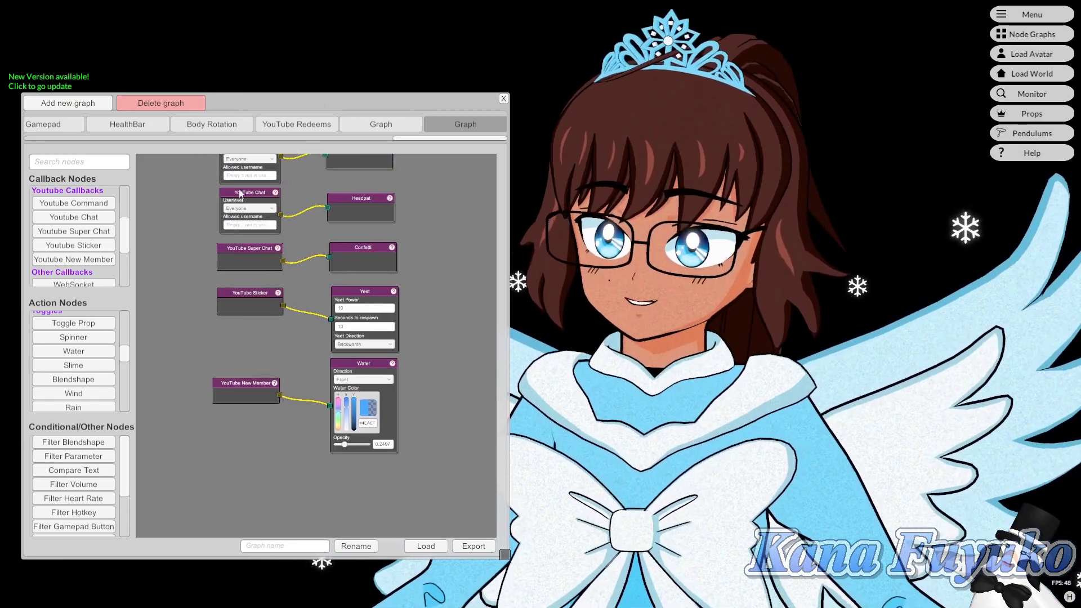
pyautogui.moveTo(268, 102); pyautogui.dragTo(308, 85)
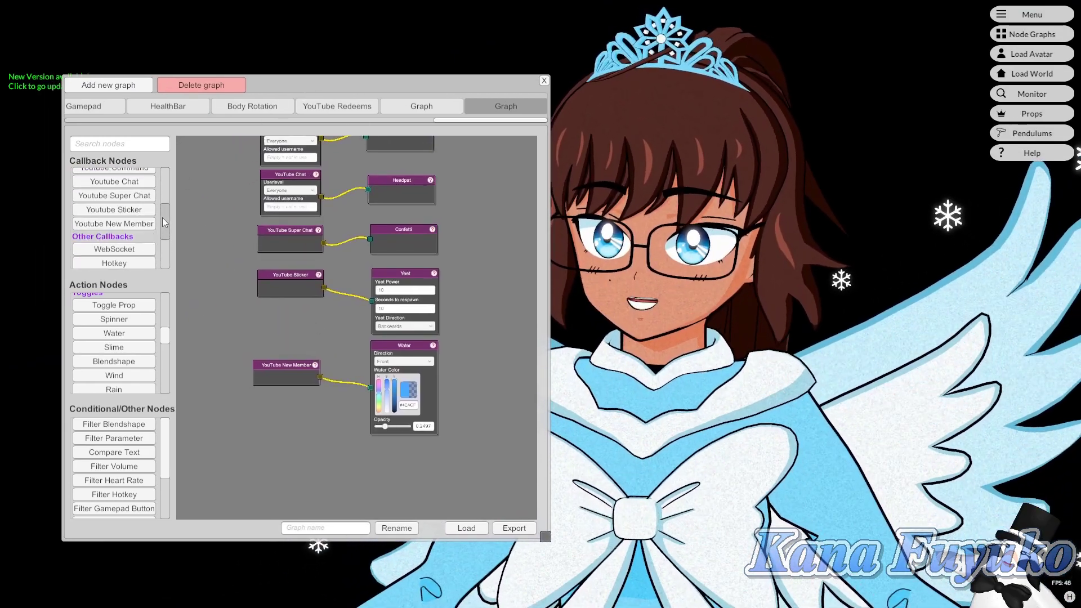
pyautogui.moveTo(162, 217)
pyautogui.mouseDown()
pyautogui.moveTo(162, 208)
pyautogui.moveTo(161, 218)
pyautogui.mouseUp()
pyautogui.scroll(-1, 160, 218)
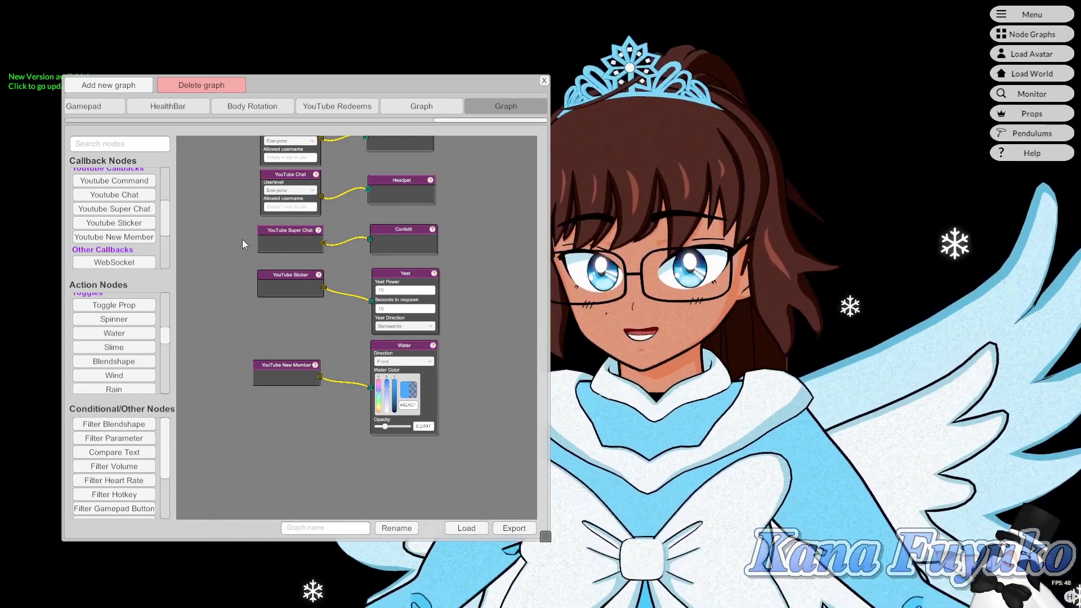
pyautogui.moveTo(391, 84); pyautogui.dragTo(355, 82)
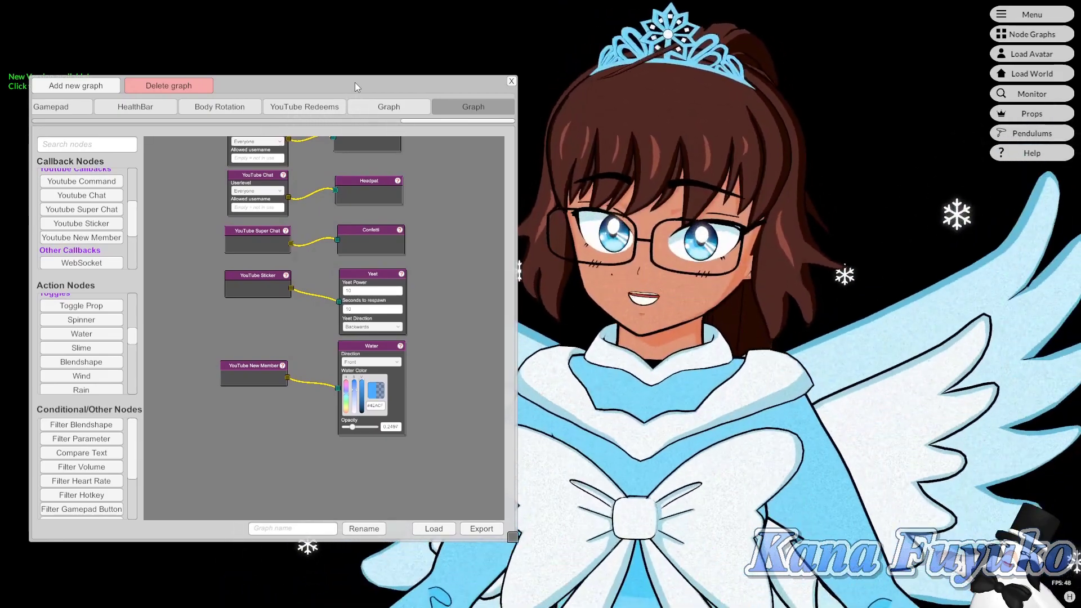
pyautogui.moveTo(355, 83); pyautogui.dragTo(350, 76)
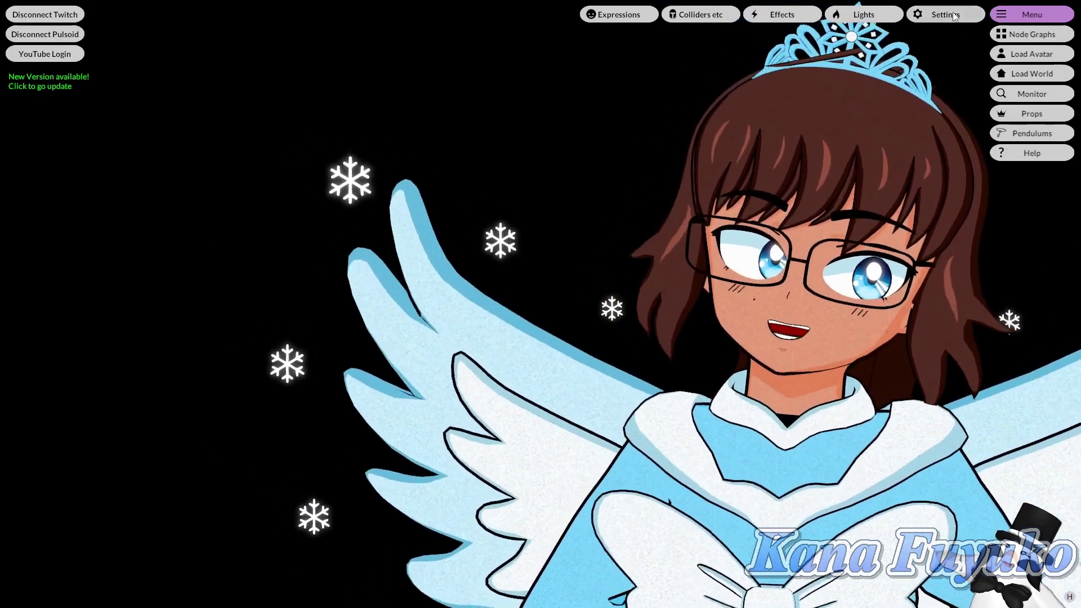
# Open the YouTube settings with the channel ID field and move the settings window clear of the avatar.
pyautogui.click(953, 16)
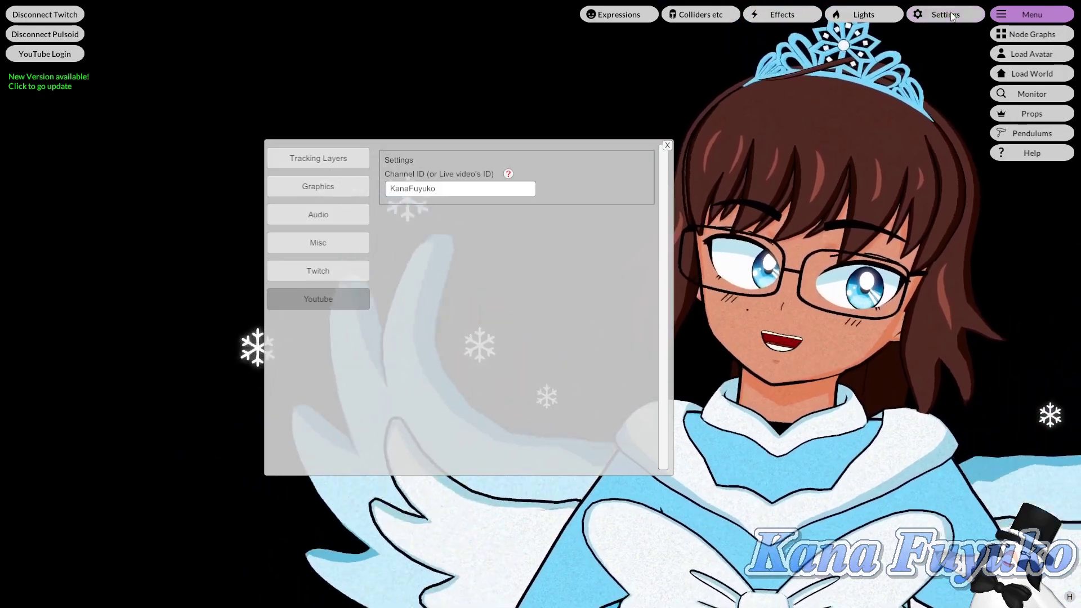
pyautogui.moveTo(376, 143); pyautogui.dragTo(245, 135)
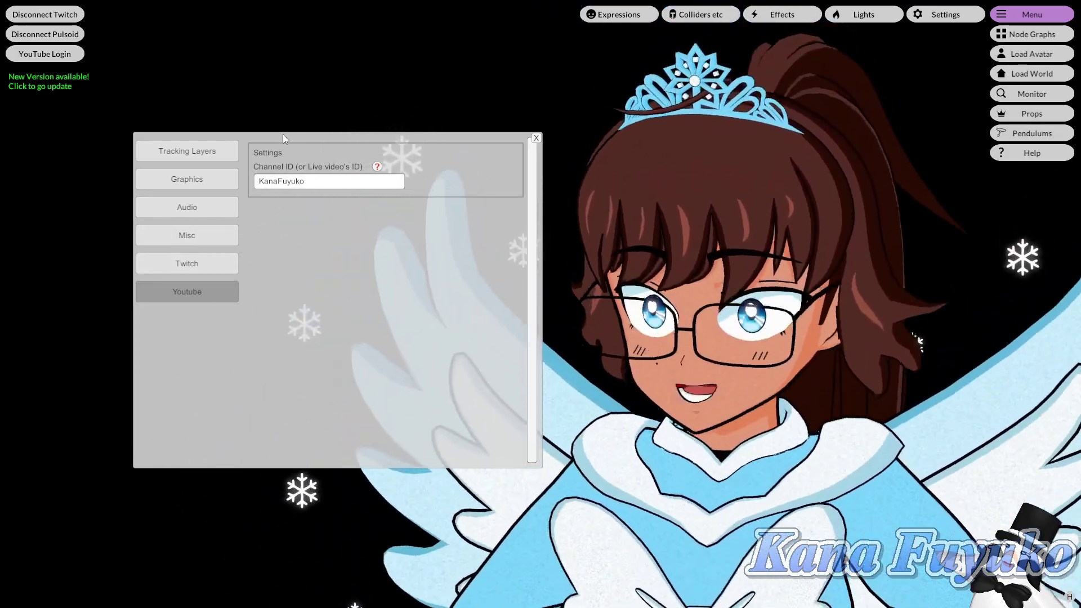
pyautogui.moveTo(282, 134); pyautogui.dragTo(181, 134)
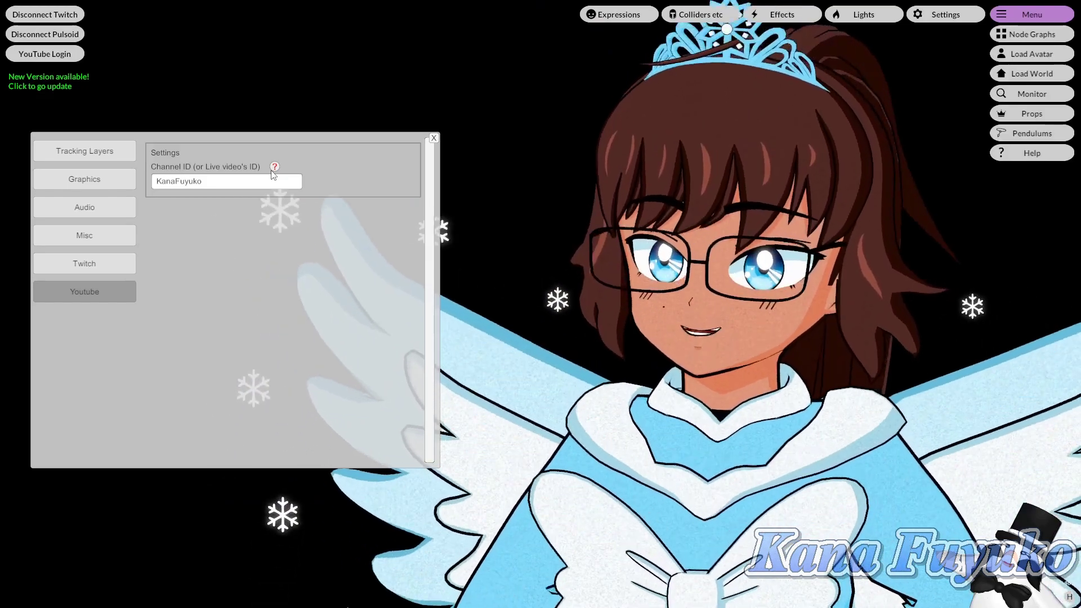
# Open the YouTube Integration help beside the settings window and compare its ID instructions with the entered channel ID.
pyautogui.click(275, 166)
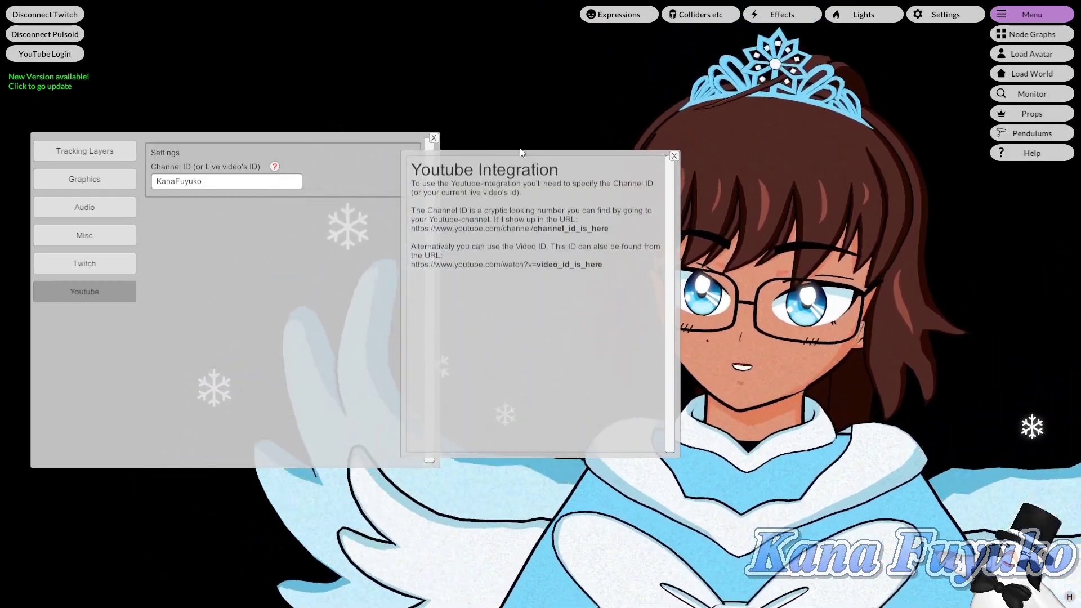
pyautogui.moveTo(527, 153); pyautogui.dragTo(553, 146)
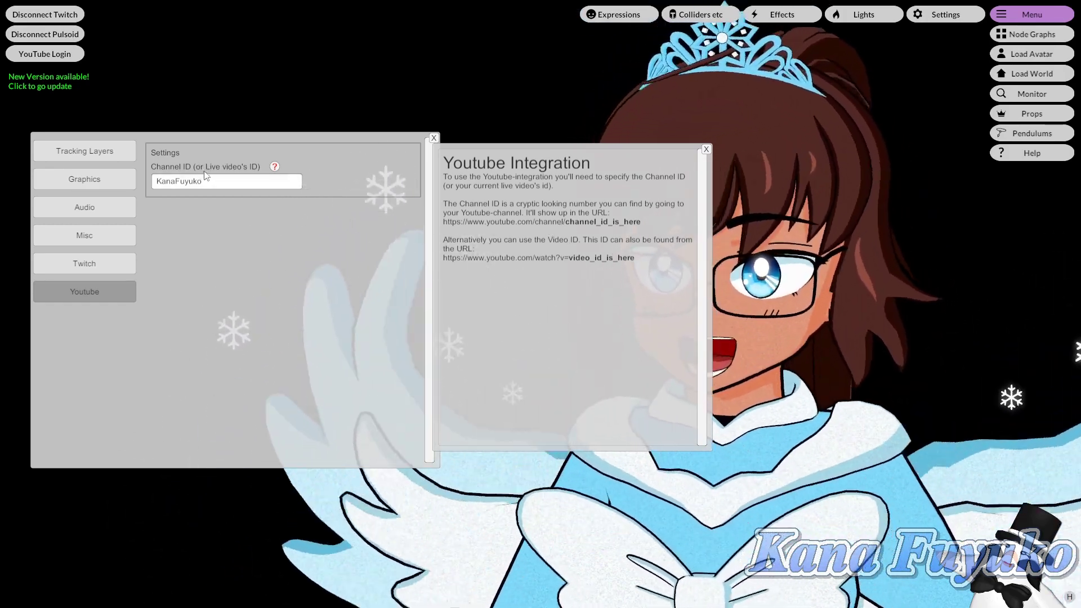
pyautogui.click(250, 179)
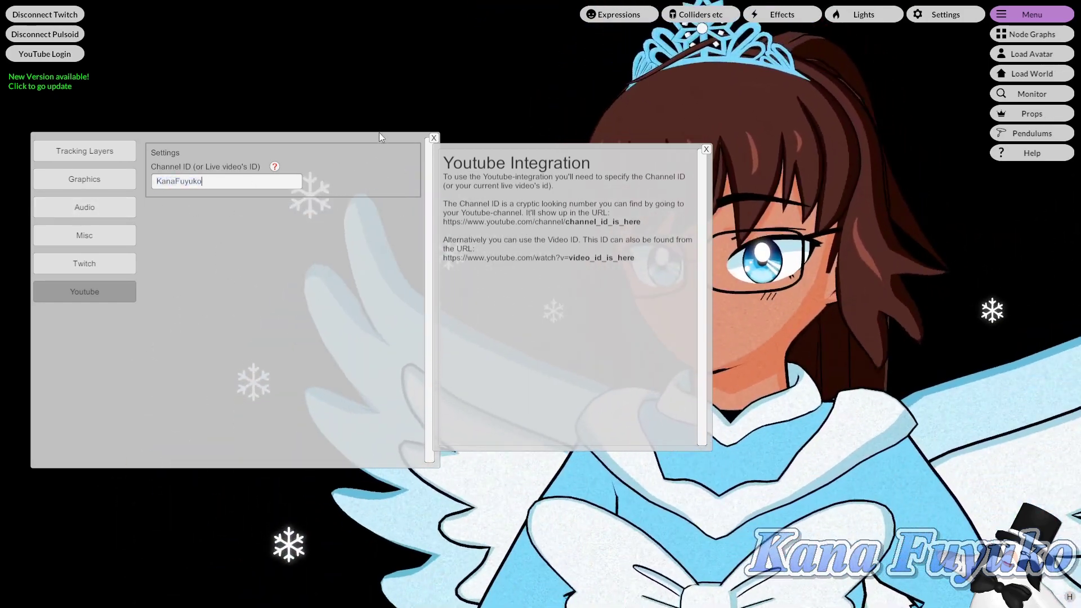
pyautogui.moveTo(379, 133); pyautogui.dragTo(290, 146)
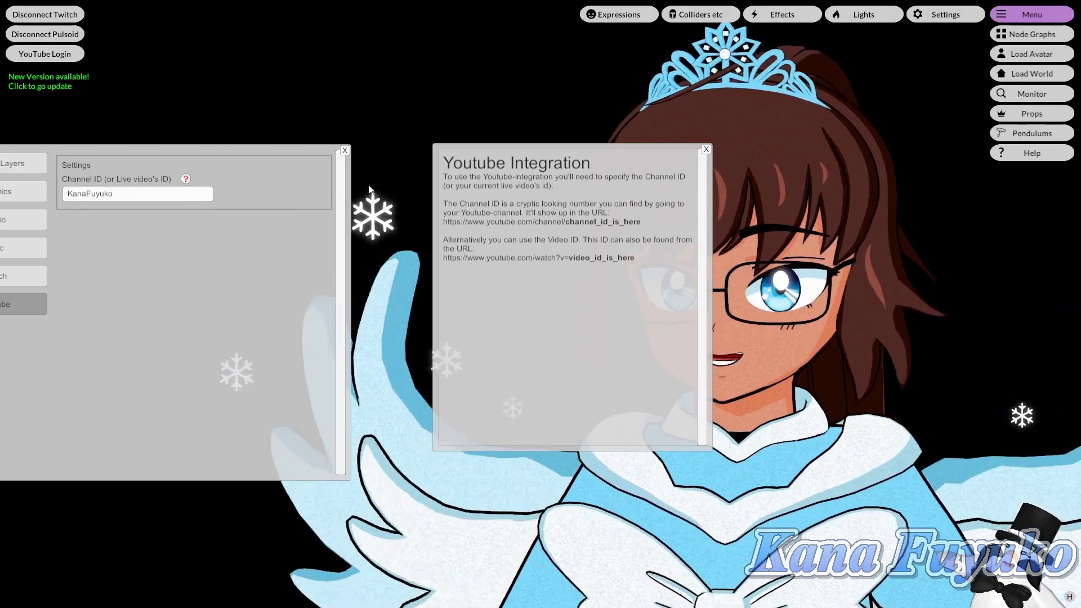
pyautogui.moveTo(474, 150); pyautogui.dragTo(397, 153)
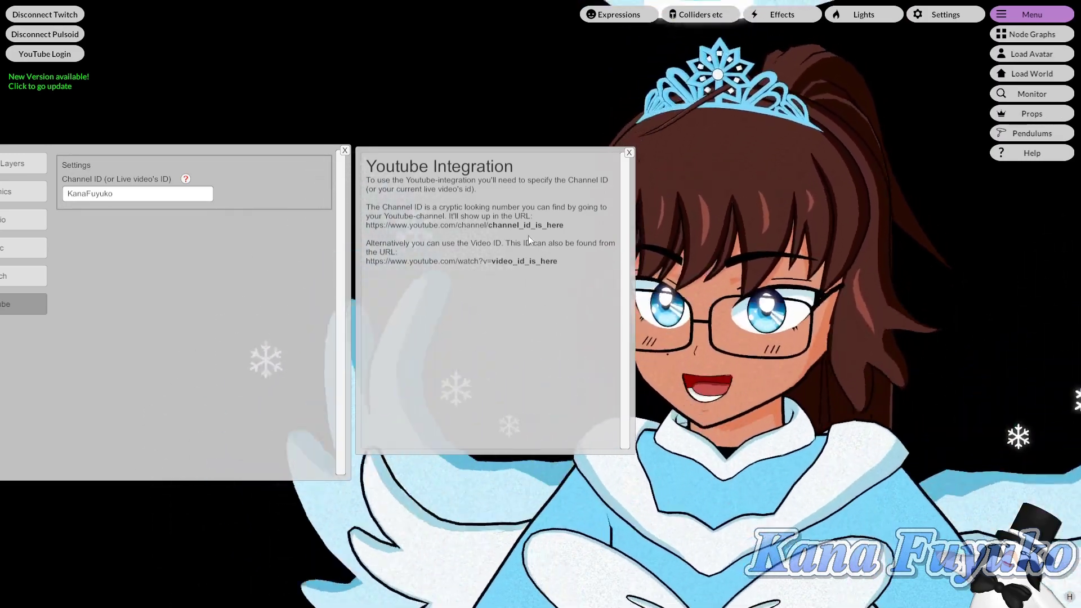
pyautogui.moveTo(83, 198); pyautogui.dragTo(67, 218)
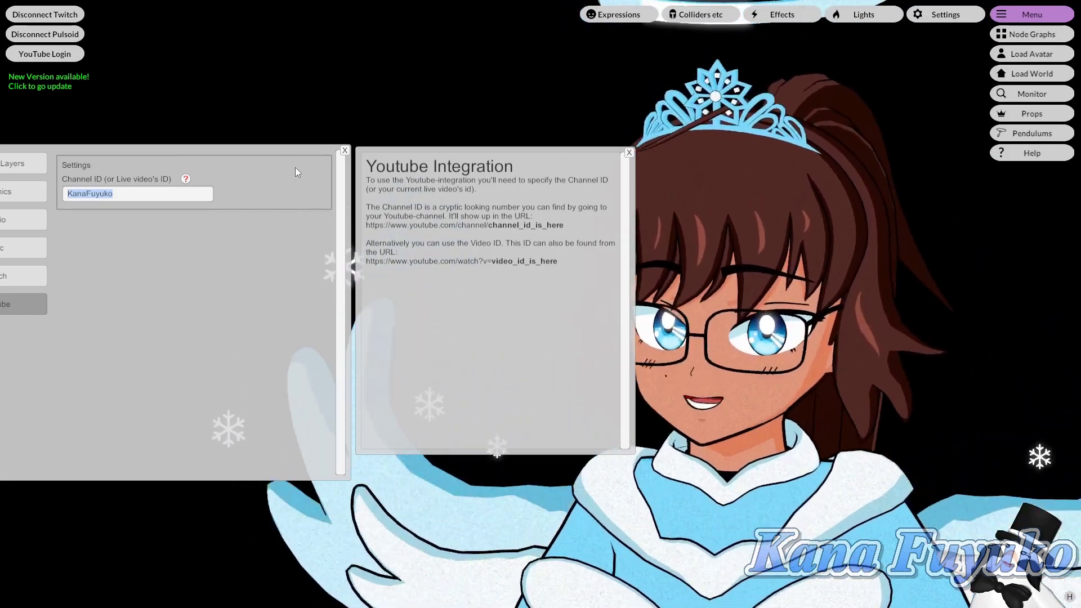
# Close the YouTube Integration help and the settings window, leaving the channel ID as entered.
pyautogui.moveTo(450, 149); pyautogui.dragTo(466, 119)
pyautogui.click(645, 124)
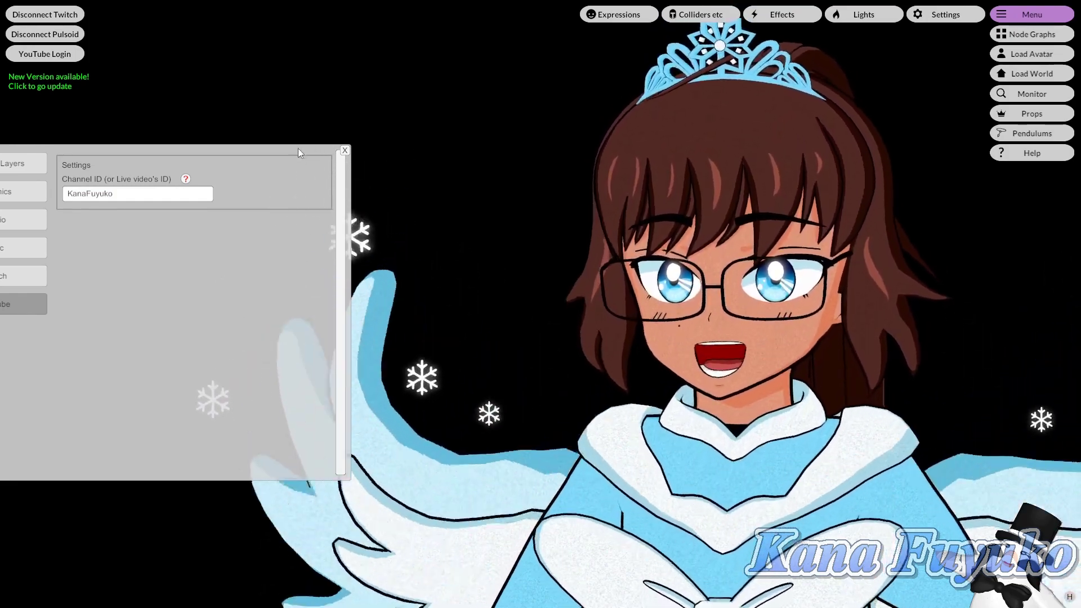
pyautogui.moveTo(299, 147); pyautogui.dragTo(514, 148)
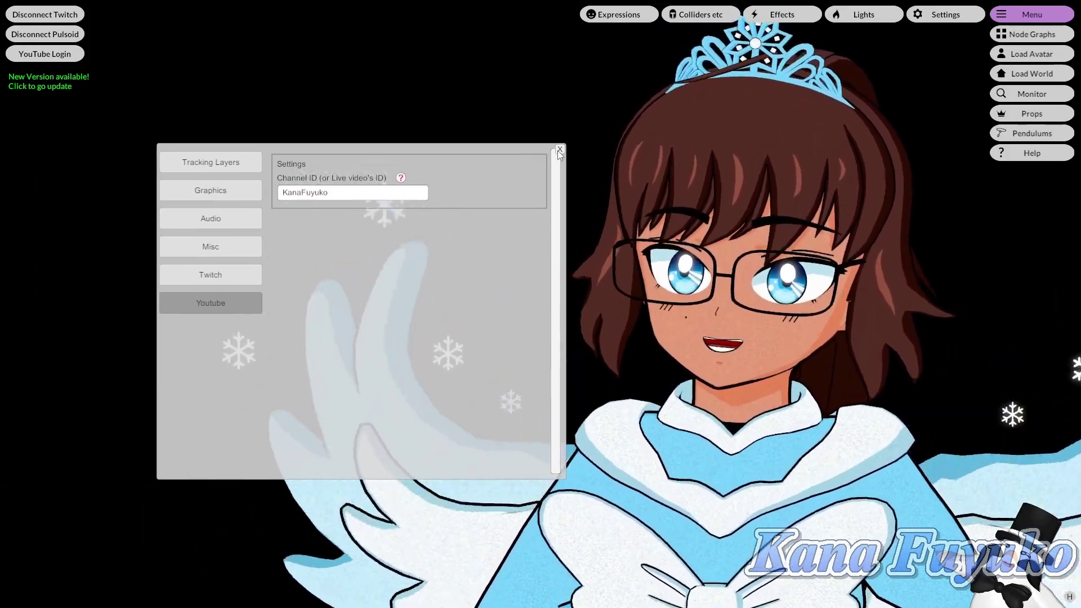
pyautogui.click(558, 150)
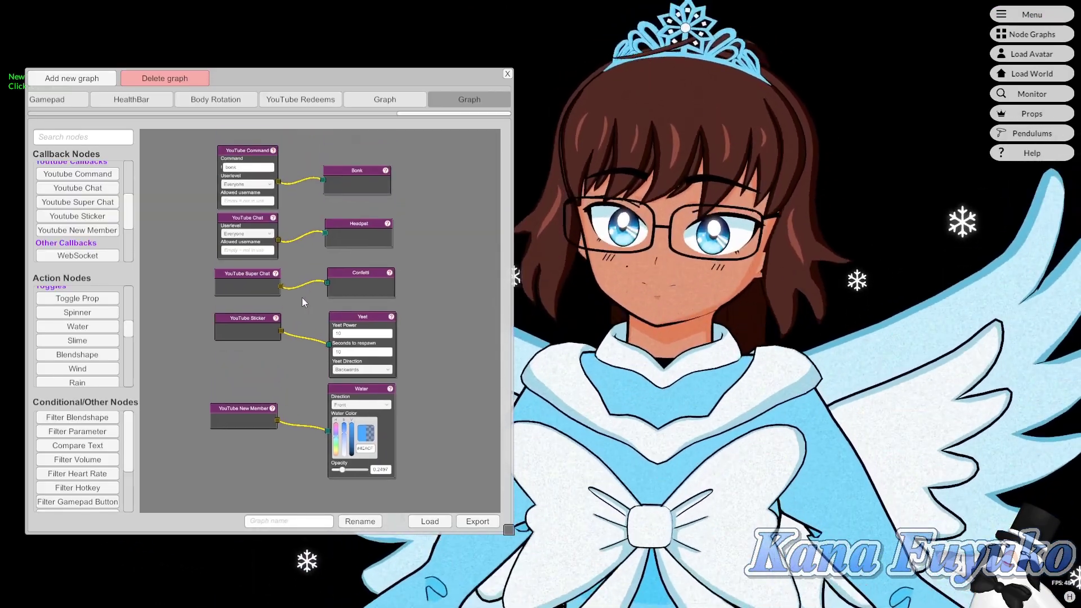
# Reposition and narrow the node graph window beside the avatar, keeping all five YouTube node pairs in view.
pyautogui.moveTo(330, 80); pyautogui.dragTo(357, 72)
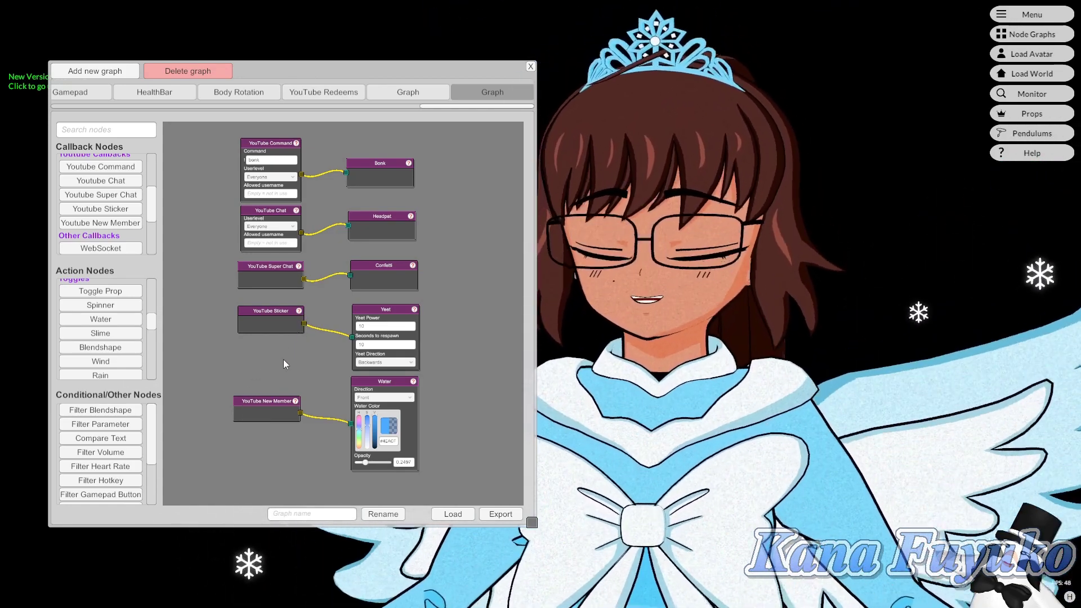
pyautogui.moveTo(308, 309)
pyautogui.mouseDown()
pyautogui.moveTo(329, 289)
pyautogui.moveTo(312, 305)
pyautogui.mouseUp()
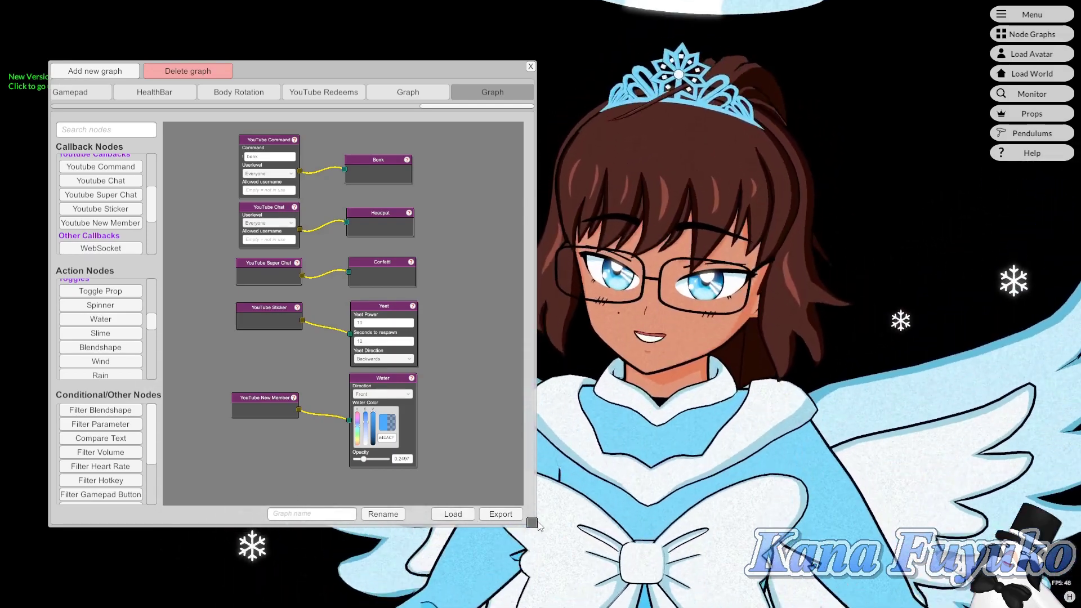
pyautogui.moveTo(525, 529); pyautogui.dragTo(447, 536)
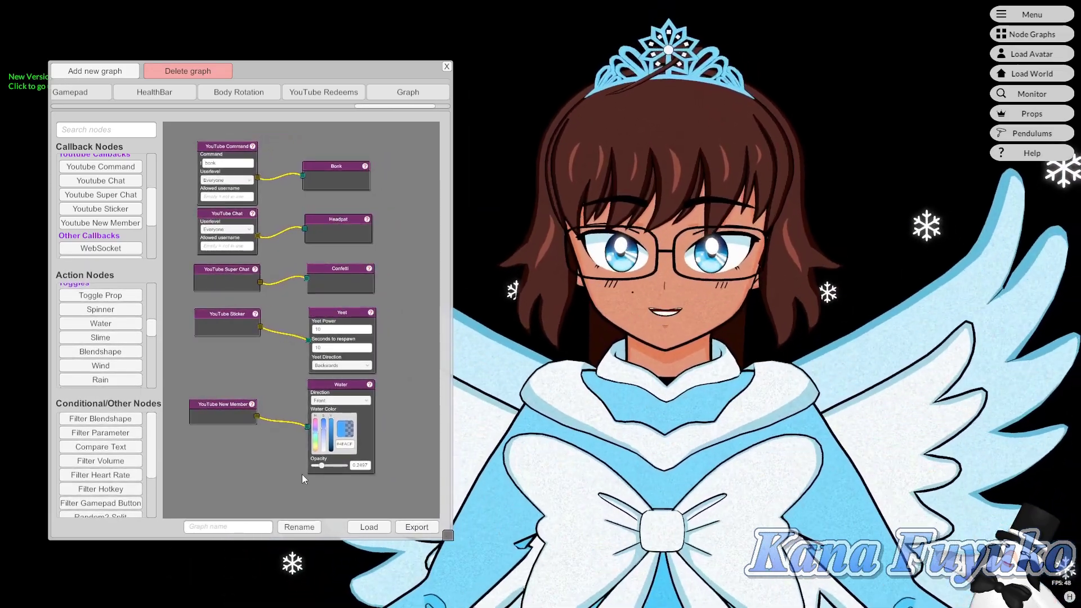
pyautogui.moveTo(309, 481); pyautogui.dragTo(289, 467)
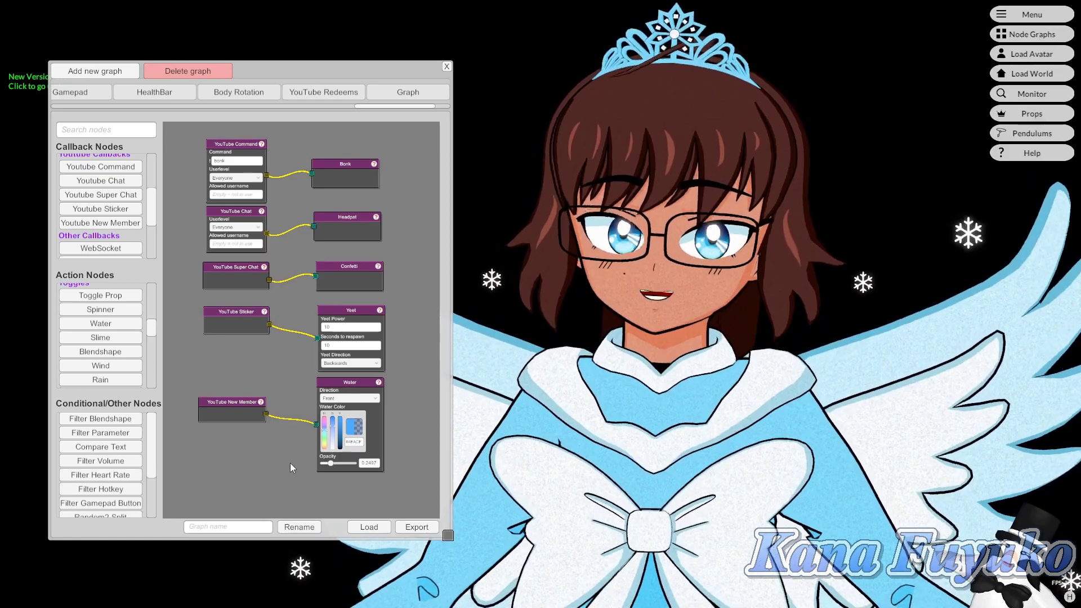